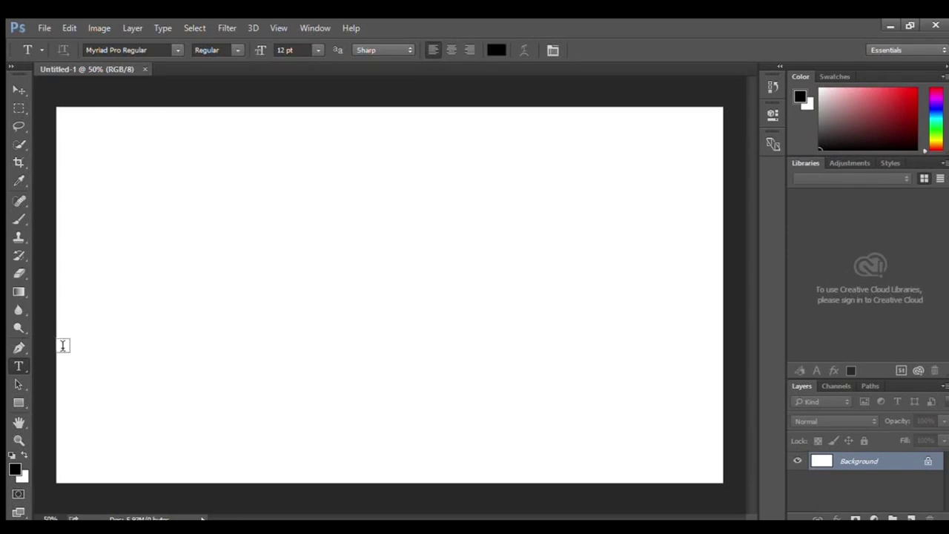
- Draw a black-filled rectangle on the Untitled-1 canvas using the Rectangle tool
{"action": "left_click", "coordinate": [20, 404]}
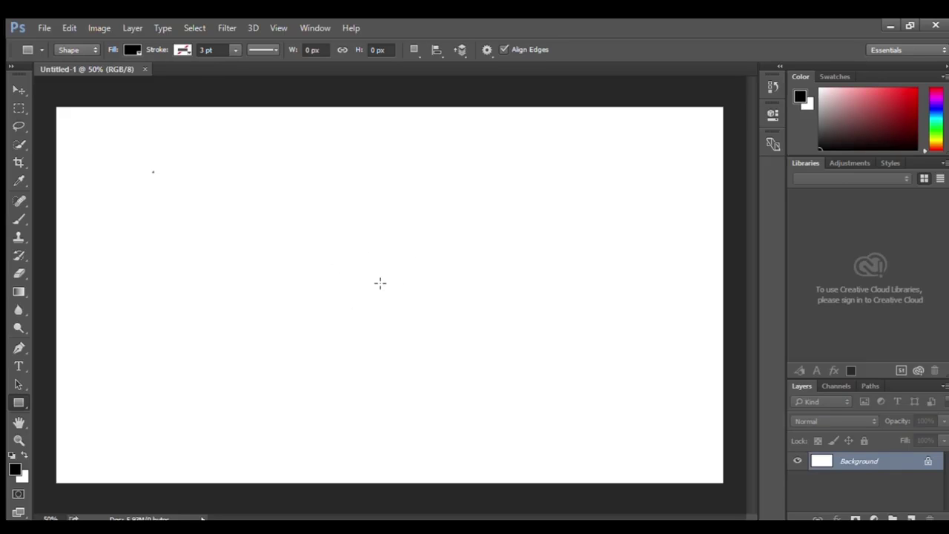
{"action": "left_click_drag", "start_coordinate": [152, 171], "coordinate": [379, 282]}
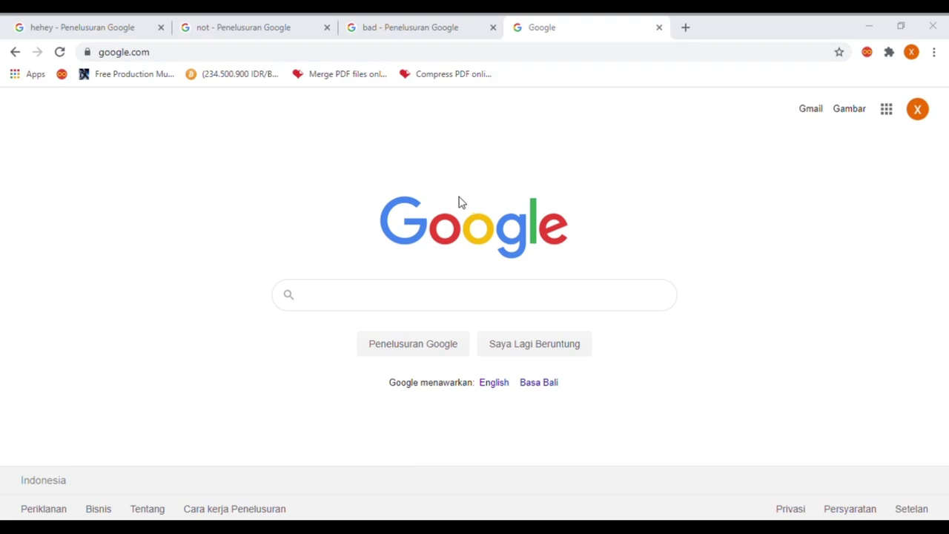
- Search Google in Chrome for 'nvidia gt920m driver windows 10 64bit'
{"action": "left_click", "coordinate": [508, 321]}
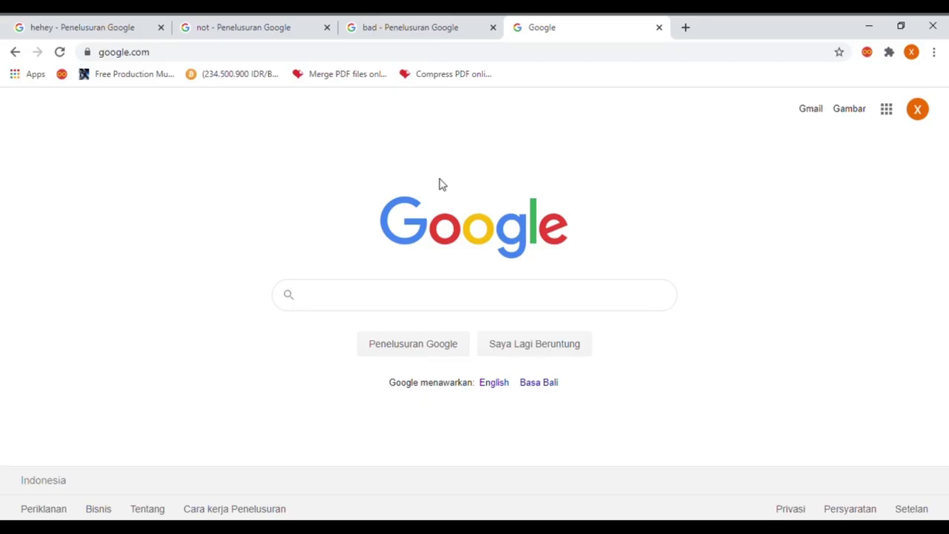
{"action": "left_click", "coordinate": [473, 296]}
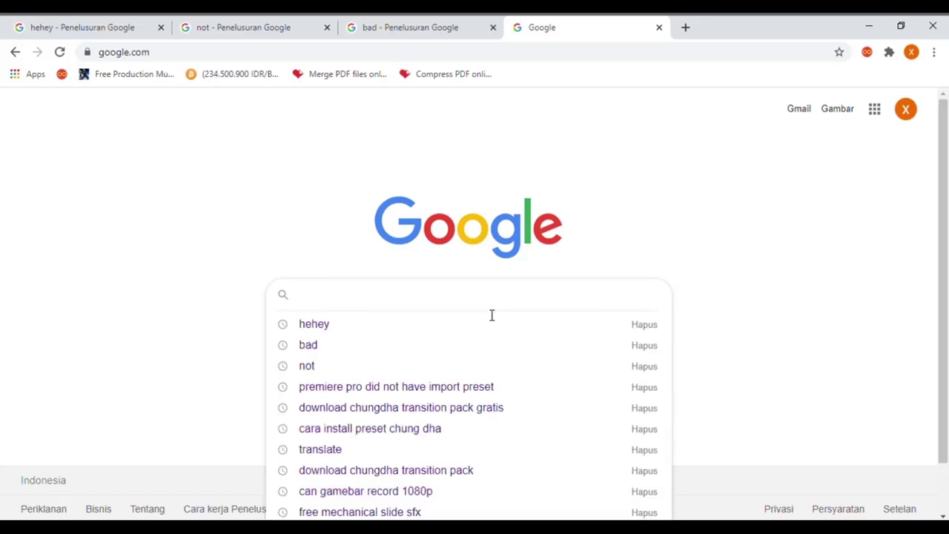
{"action": "type", "text": "vn"}
{"action": "key", "text": "BackSpace"}
{"action": "key", "text": "BackSpace"}
{"action": "type", "text": "nvidia "}
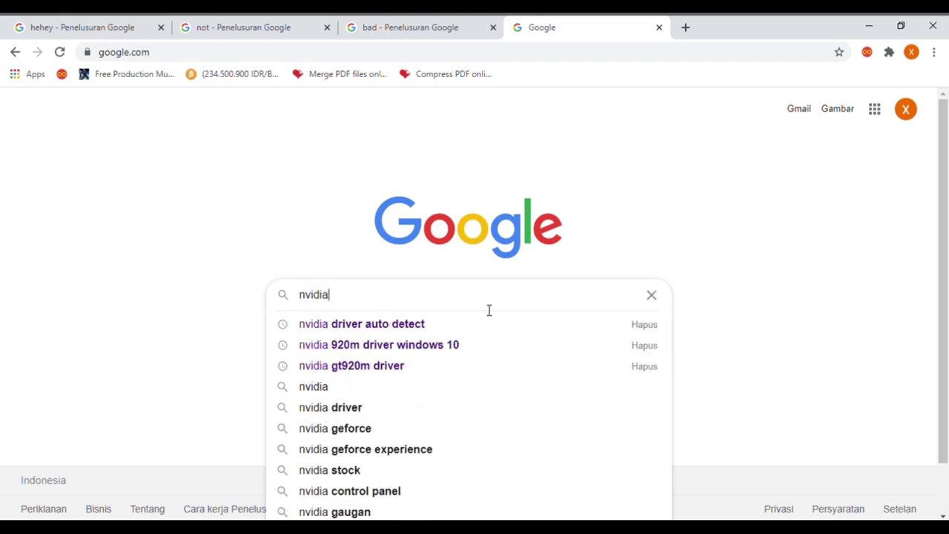
{"action": "type", "text": "gt920m d"}
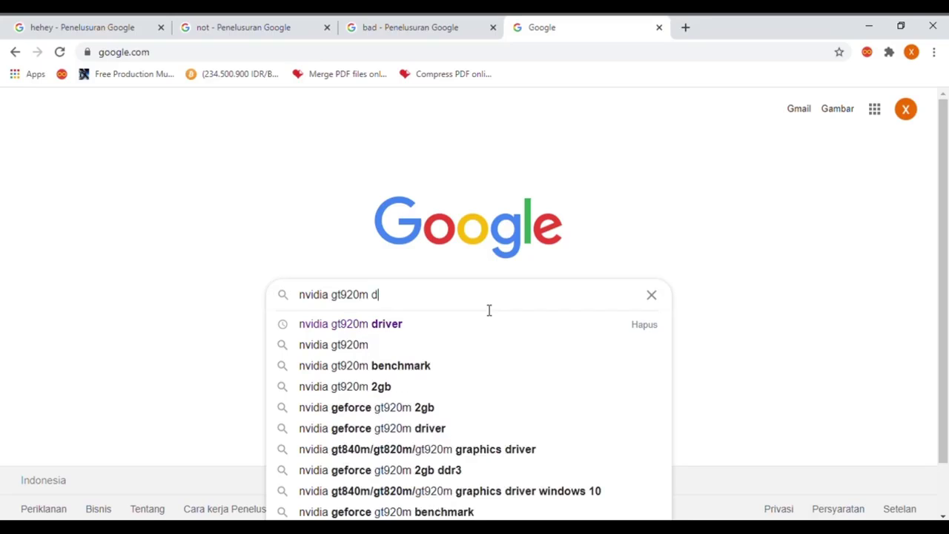
{"action": "type", "text": "river w"}
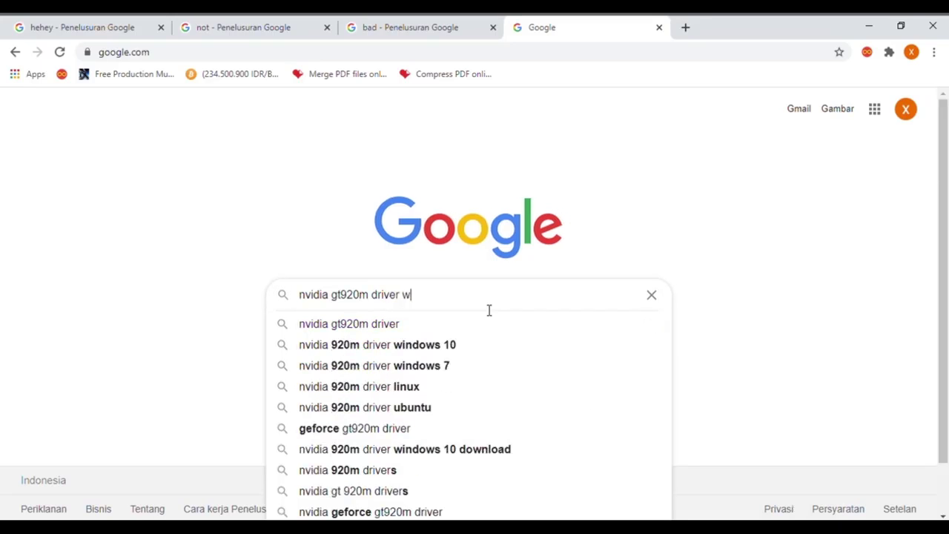
{"action": "type", "text": "indows 10"}
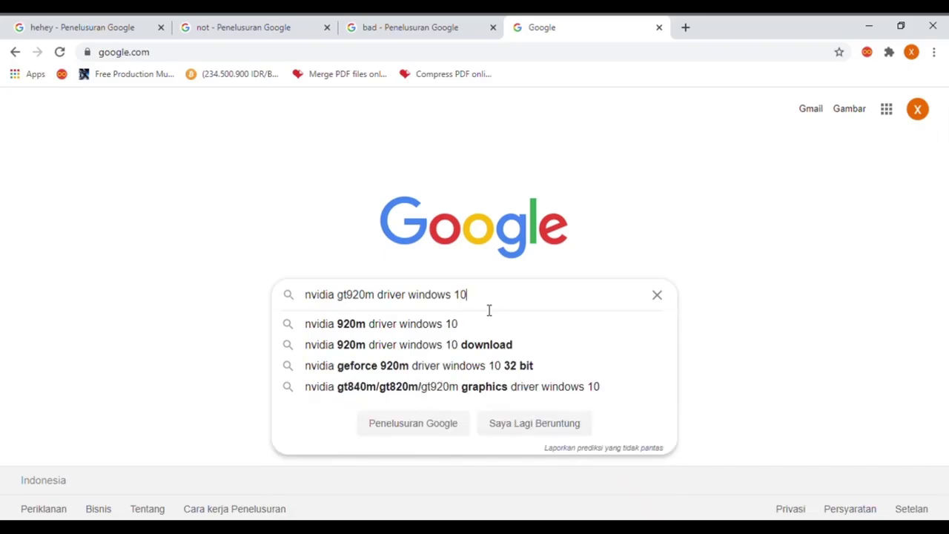
{"action": "type", "text": " 64bit"}
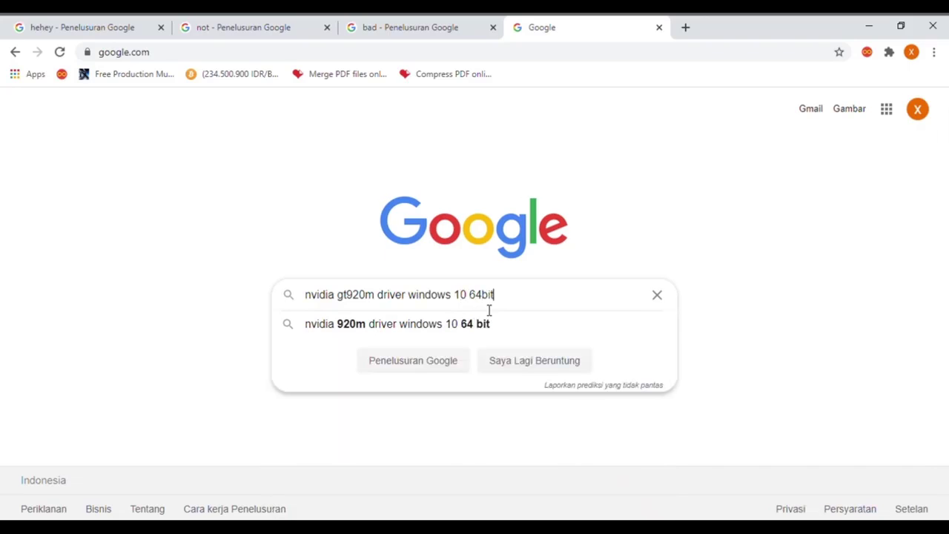
{"action": "key", "text": "Escape"}
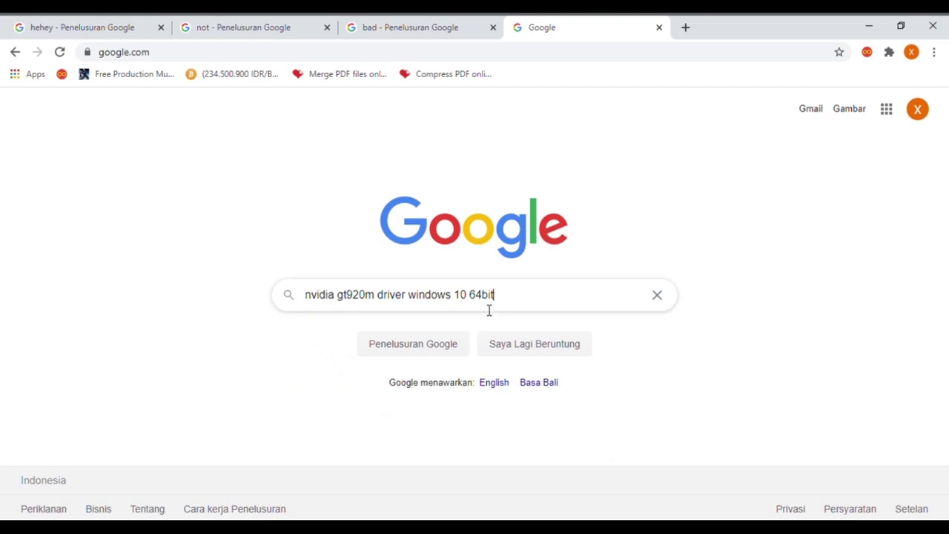
{"action": "key", "text": "Return"}
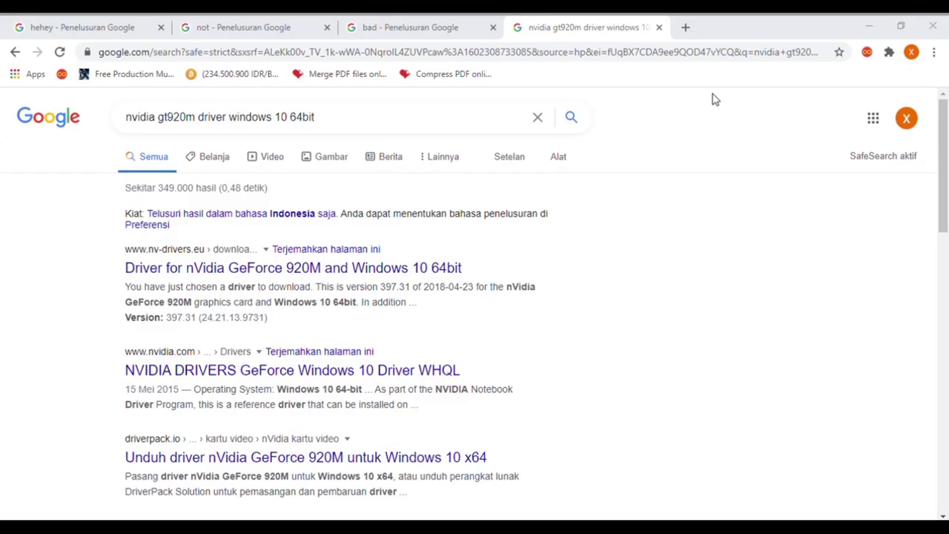
- Open the NVIDIA GeForce Windows 10 Driver WHQL result and scroll through its details
{"action": "left_click", "coordinate": [351, 271]}
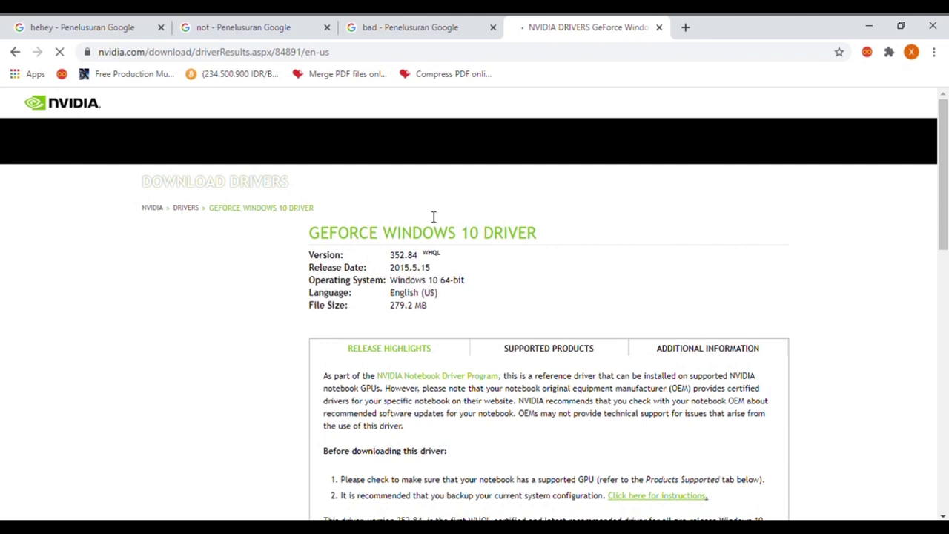
{"action": "scroll", "coordinate": [445, 252], "scroll_direction": "down", "scroll_amount": 2}
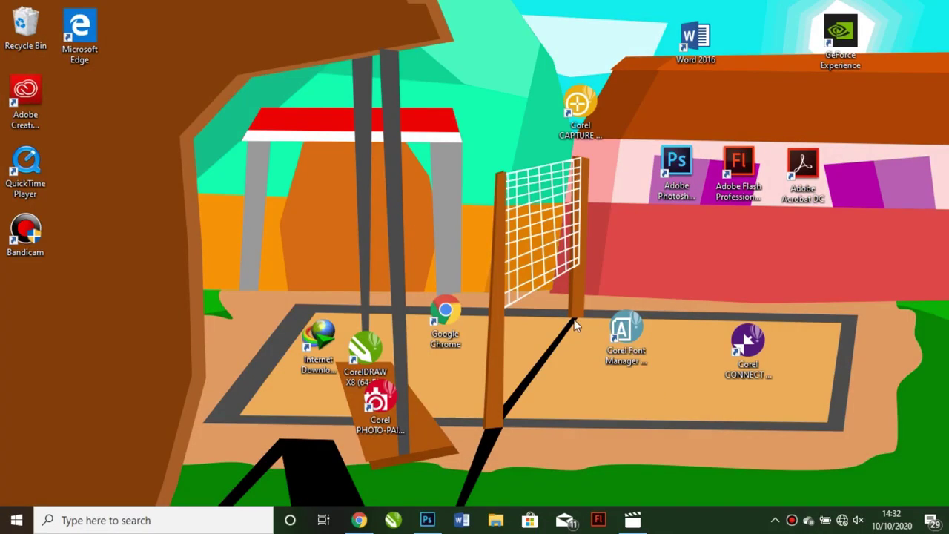
- Start a new Photoshop document on the Default Photoshop Size preset with pixel units
{"action": "left_click", "coordinate": [427, 520]}
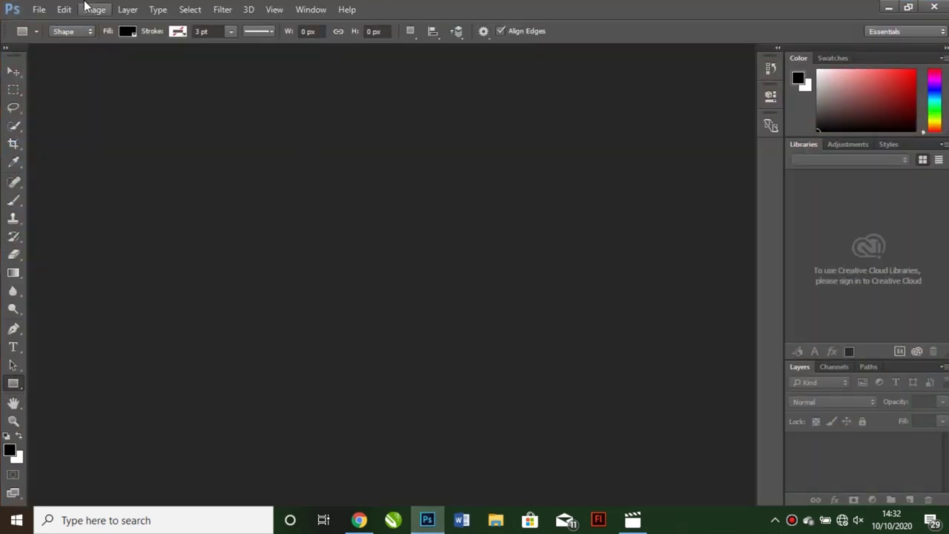
{"action": "left_click", "coordinate": [41, 9]}
{"action": "left_click", "coordinate": [50, 26]}
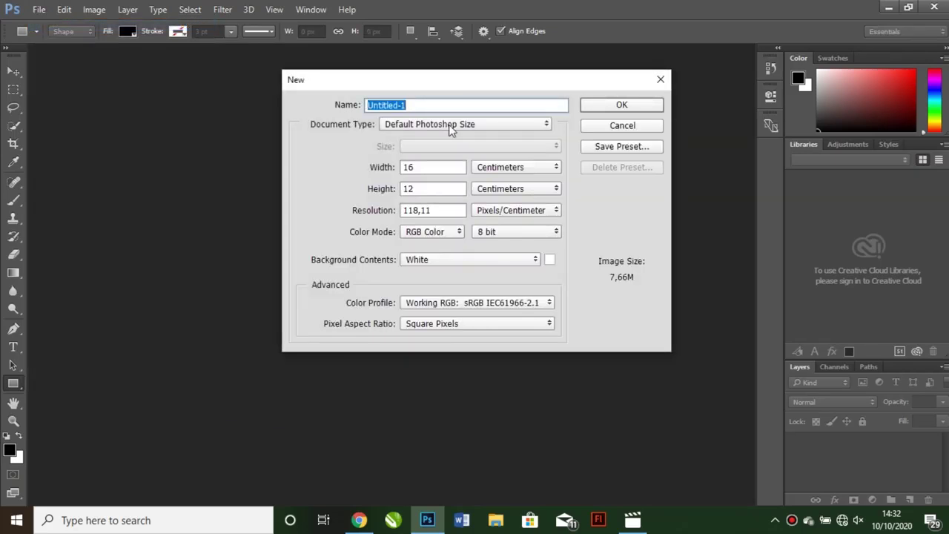
{"action": "left_click", "coordinate": [452, 124]}
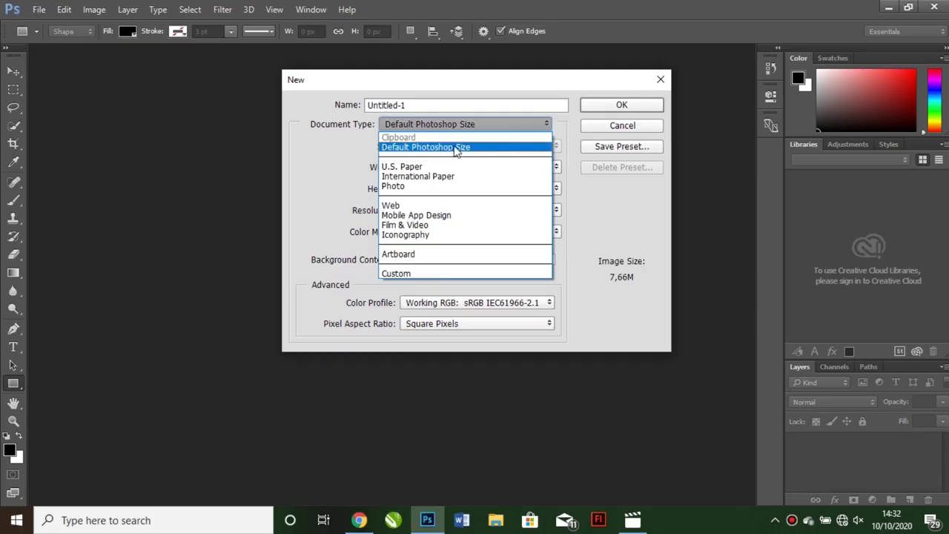
{"action": "left_click", "coordinate": [597, 180]}
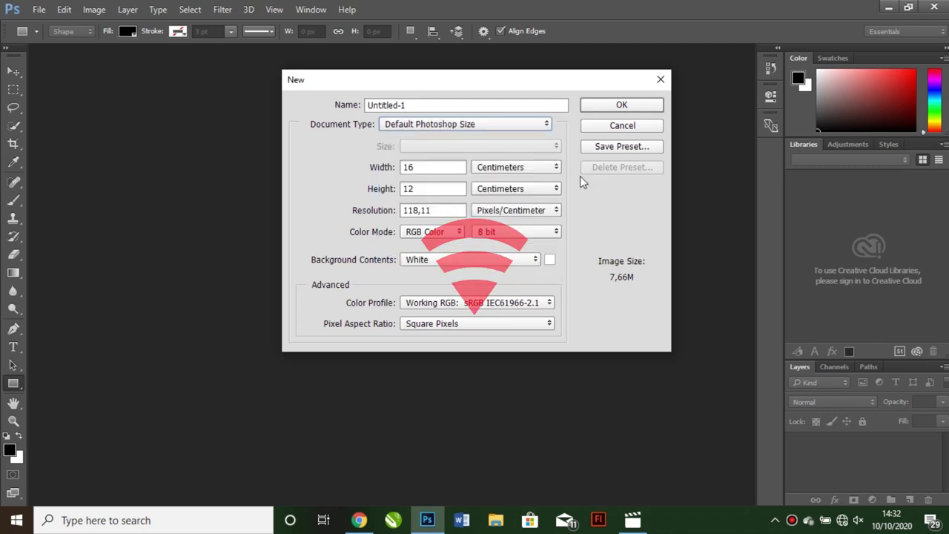
{"action": "left_click", "coordinate": [492, 170]}
{"action": "left_click", "coordinate": [493, 179]}
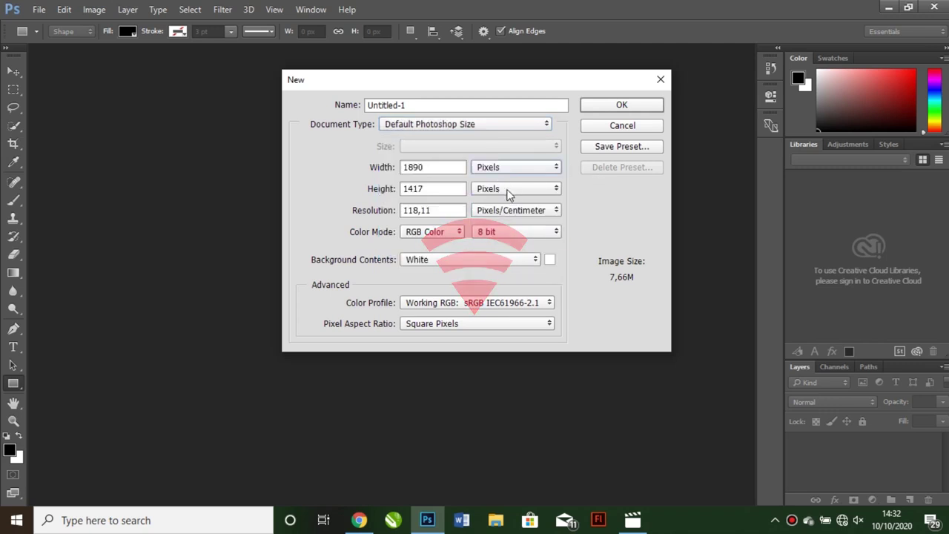
{"action": "left_click", "coordinate": [490, 130]}
{"action": "left_click", "coordinate": [460, 131]}
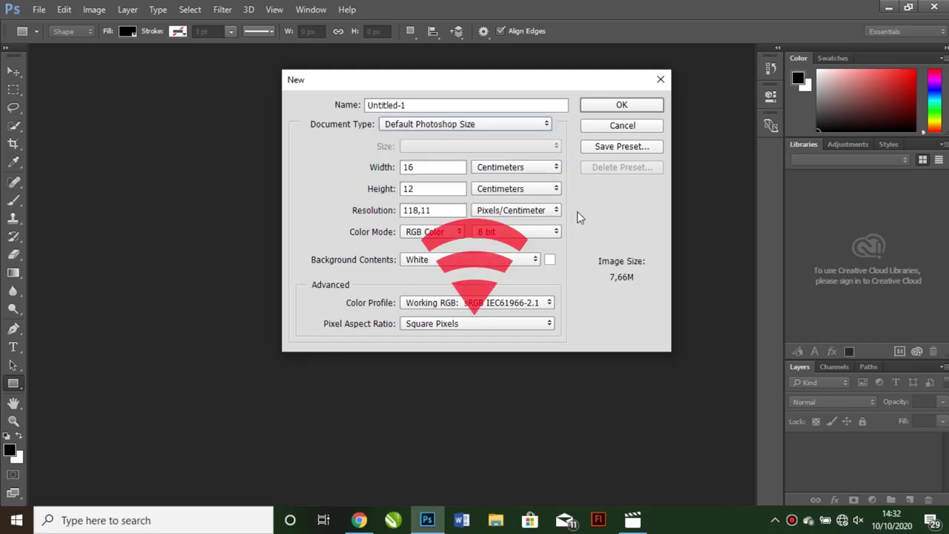
{"action": "left_click", "coordinate": [489, 167]}
{"action": "left_click", "coordinate": [486, 178]}
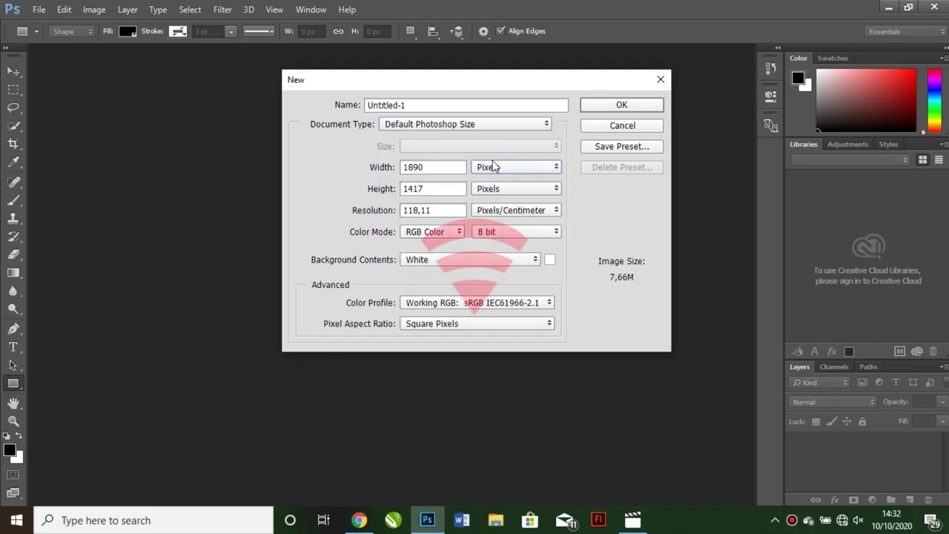
{"action": "left_click", "coordinate": [495, 131]}
{"action": "left_click", "coordinate": [493, 131]}
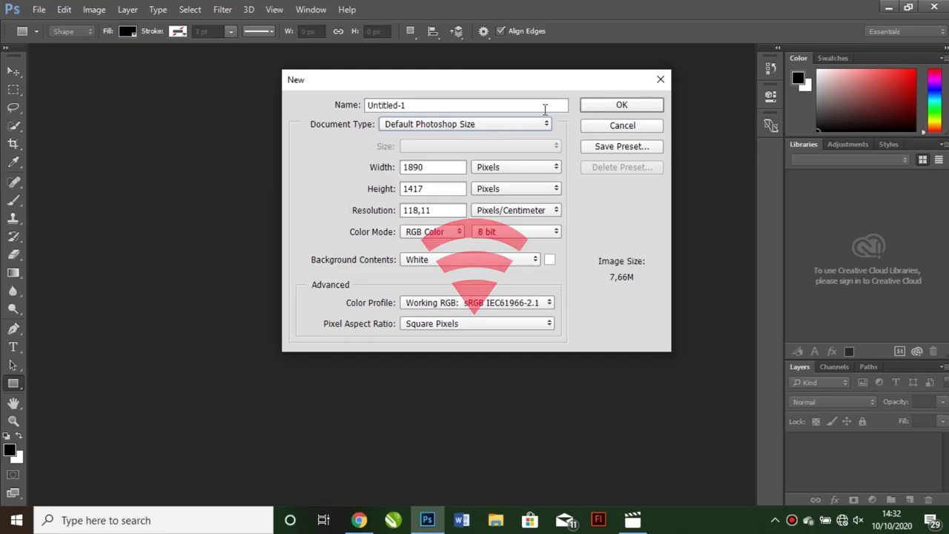
{"action": "left_click", "coordinate": [523, 124]}
{"action": "left_click", "coordinate": [521, 126]}
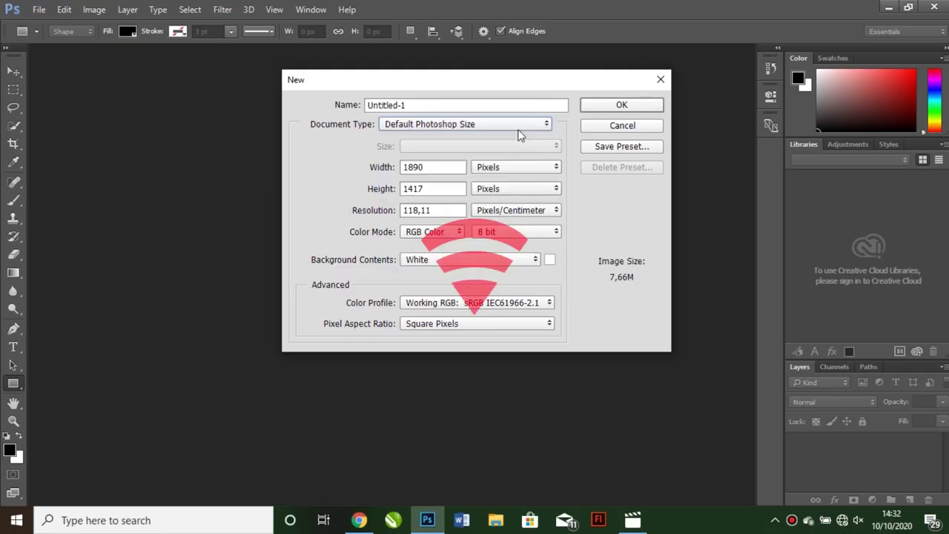
{"action": "left_click", "coordinate": [521, 122]}
{"action": "left_click", "coordinate": [519, 137]}
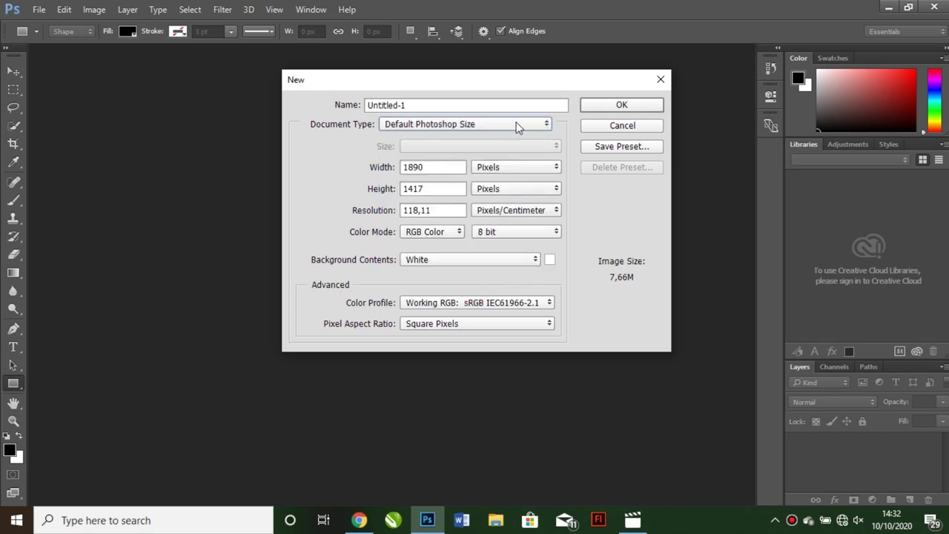
{"action": "left_click", "coordinate": [519, 126]}
{"action": "left_click", "coordinate": [518, 149]}
- Set the document to 1920 × 1080 pixels at 120 resolution and create it
{"action": "left_click", "coordinate": [429, 166]}
{"action": "left_click_drag", "start_coordinate": [429, 164], "coordinate": [410, 154]}
{"action": "left_click", "coordinate": [532, 172]}
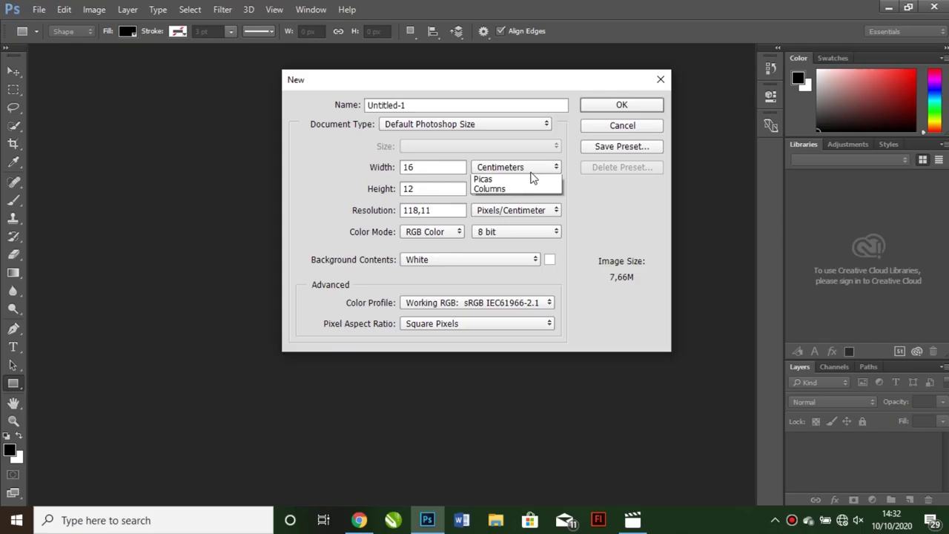
{"action": "left_click", "coordinate": [528, 185]}
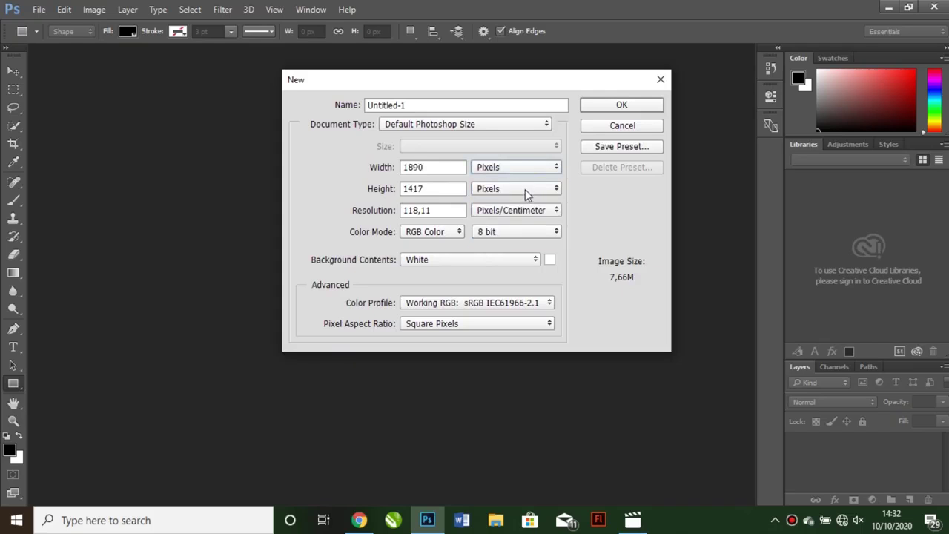
{"action": "left_click_drag", "start_coordinate": [453, 167], "coordinate": [348, 160]}
{"action": "type", "text": "1920"}
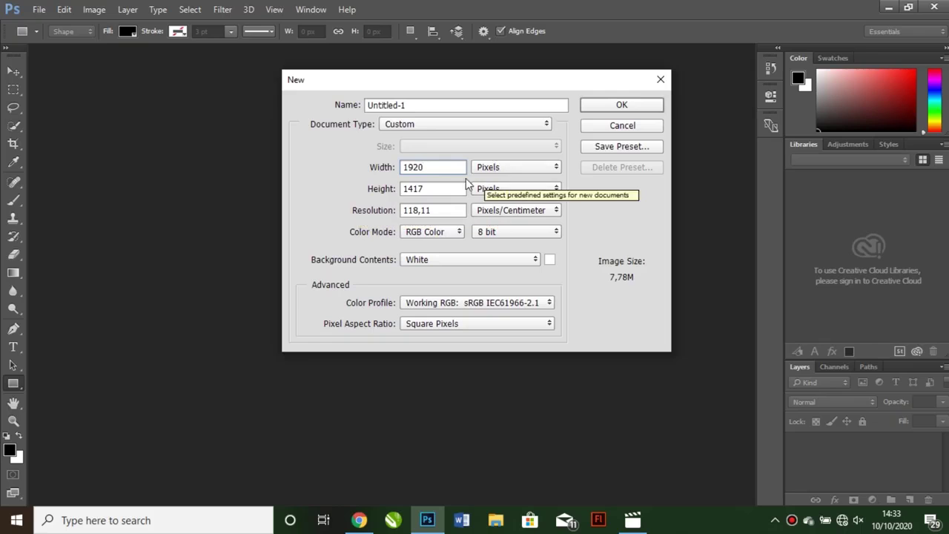
{"action": "key", "text": "Tab"}
{"action": "type", "text": "1080"}
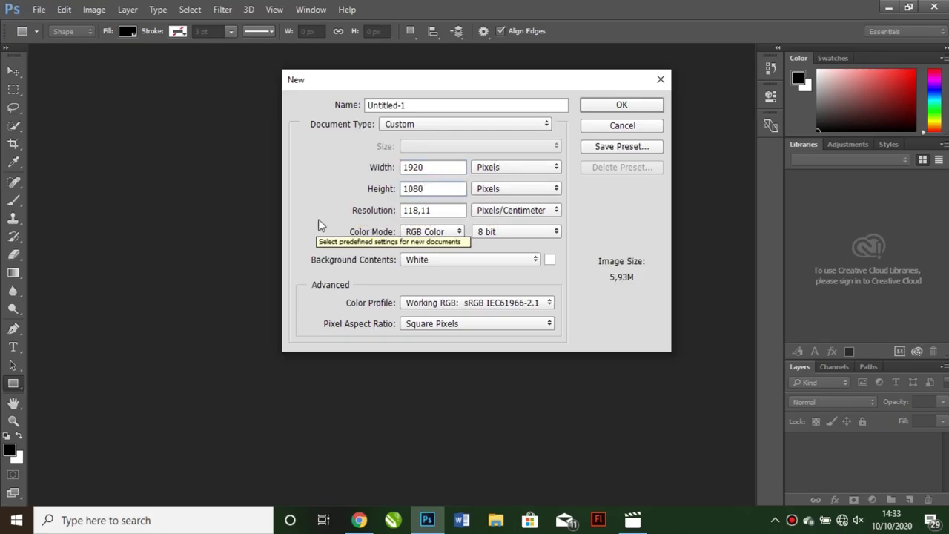
{"action": "left_click", "coordinate": [420, 211]}
{"action": "double_click", "coordinate": [420, 211]}
{"action": "type", "text": "120"}
{"action": "left_click", "coordinate": [645, 104]}
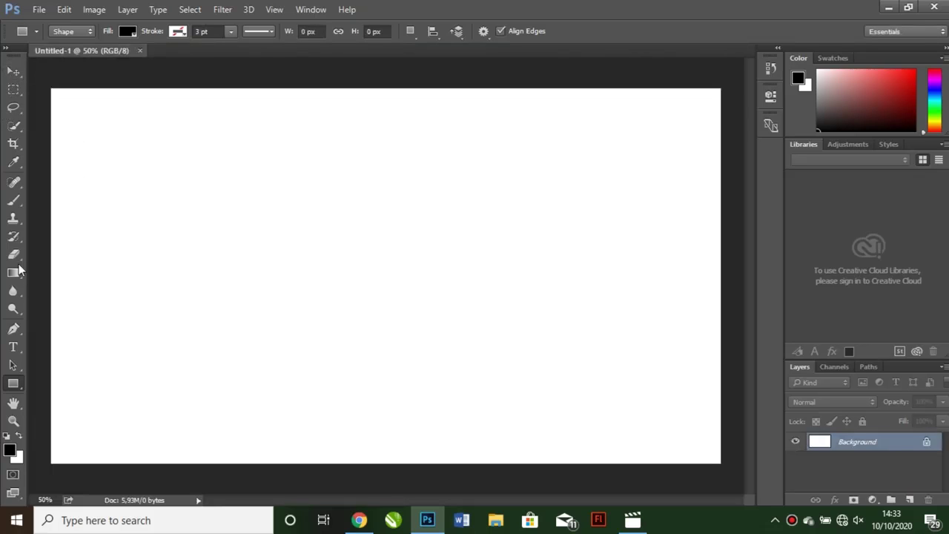
- Draw a 696 × 346 px black rectangle in the canvas's upper left and close Properties
{"action": "left_click", "coordinate": [12, 74]}
{"action": "left_click", "coordinate": [13, 383]}
{"action": "left_click_drag", "start_coordinate": [123, 158], "coordinate": [366, 278]}
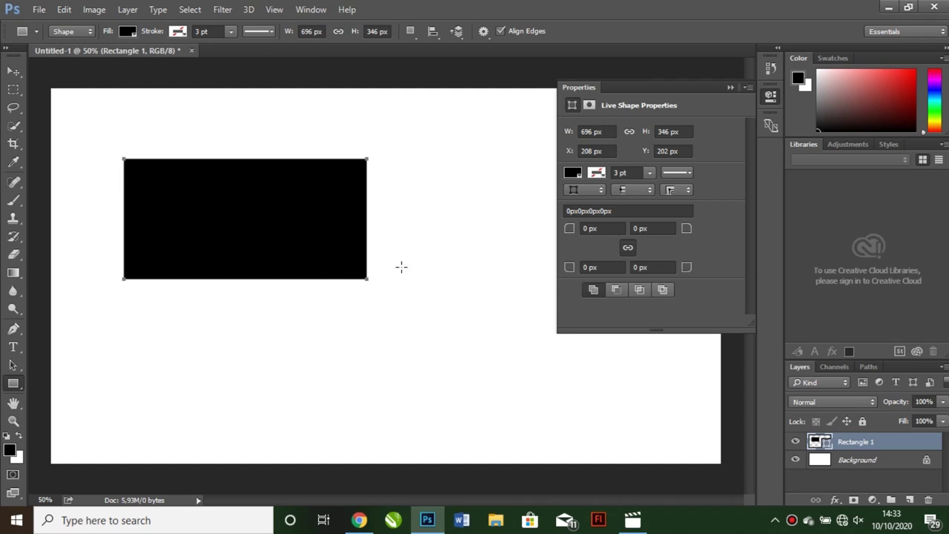
{"action": "left_click", "coordinate": [728, 89]}
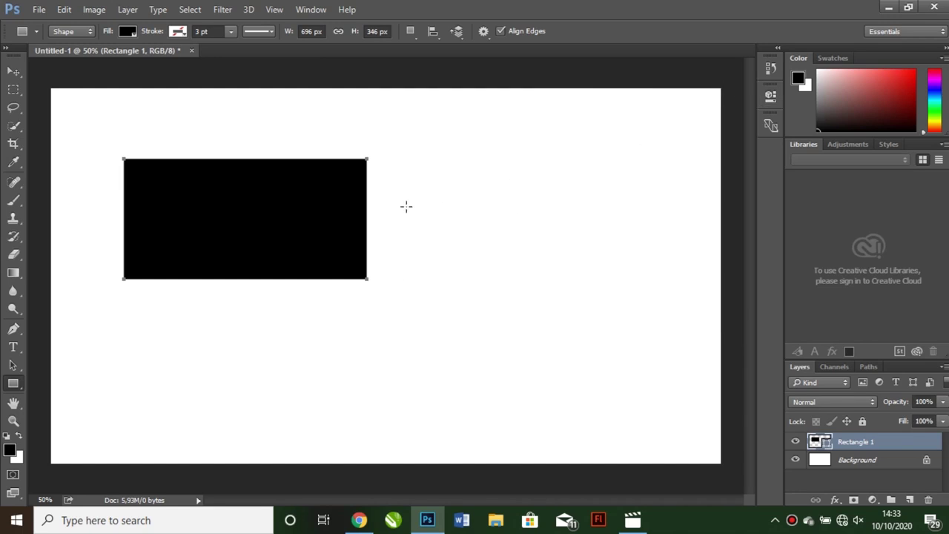
{"action": "left_click", "coordinate": [64, 9]}
{"action": "mouse_move", "coordinate": [113, 508]}
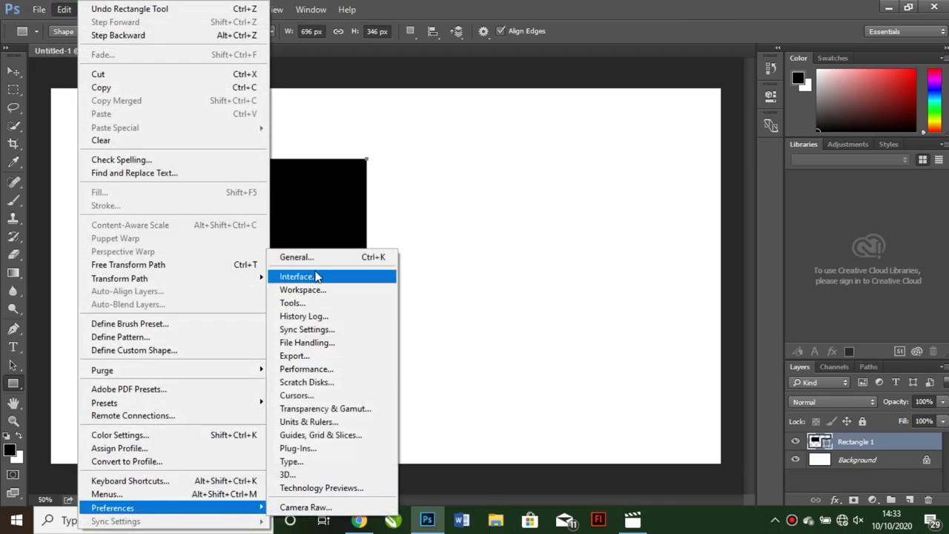
{"action": "left_click", "coordinate": [316, 260]}
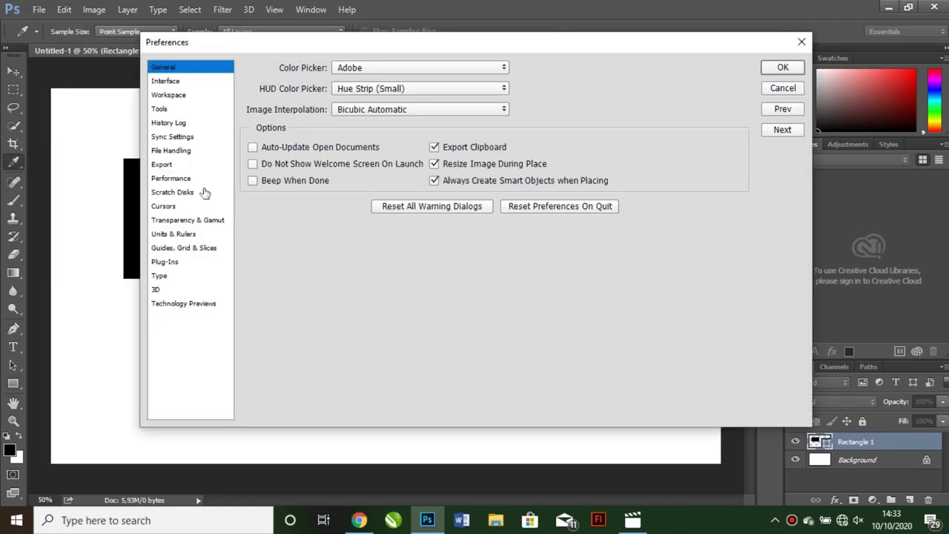
{"action": "left_click", "coordinate": [188, 183]}
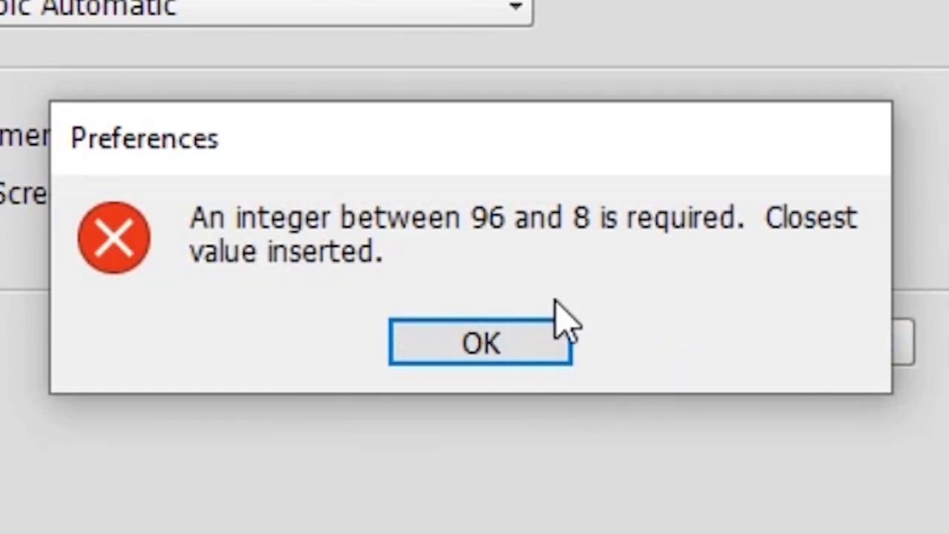
{"action": "left_click", "coordinate": [521, 345]}
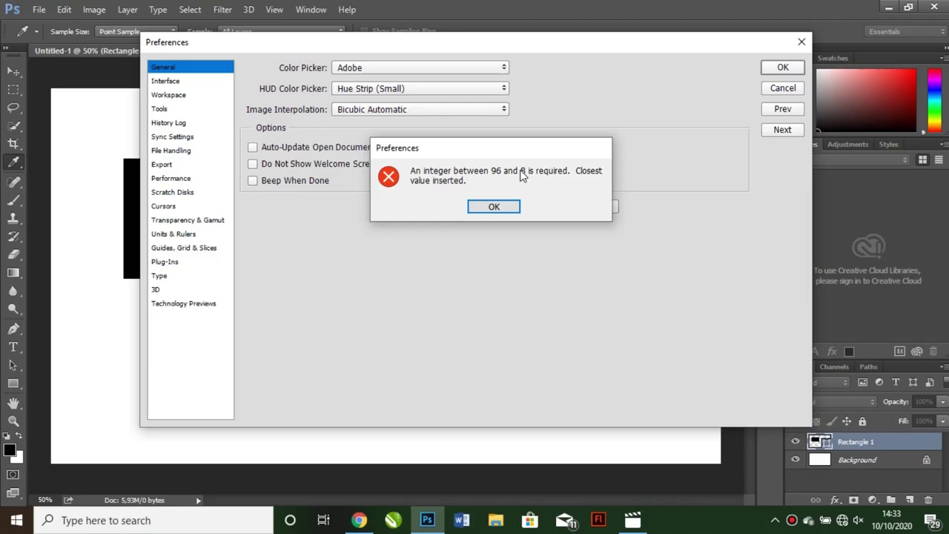
{"action": "key", "text": "Return"}
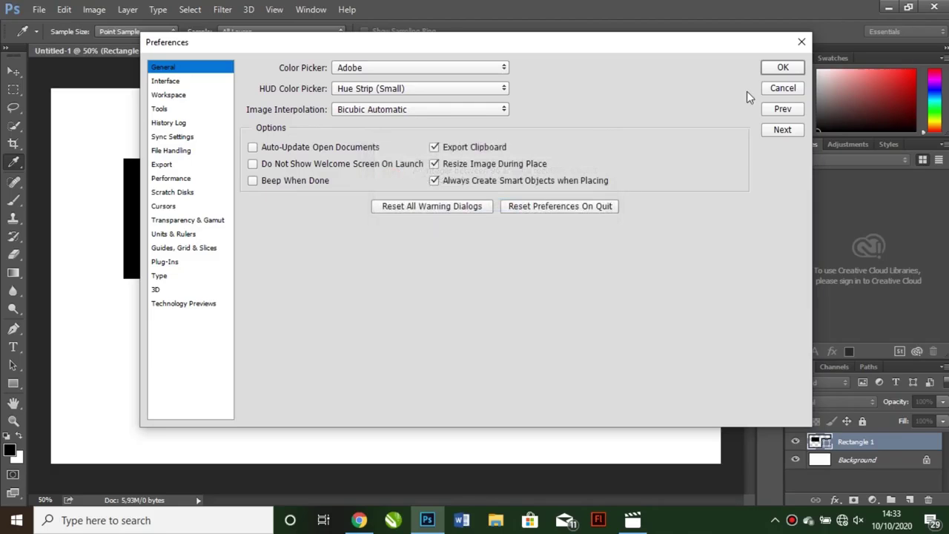
{"action": "left_click", "coordinate": [802, 42]}
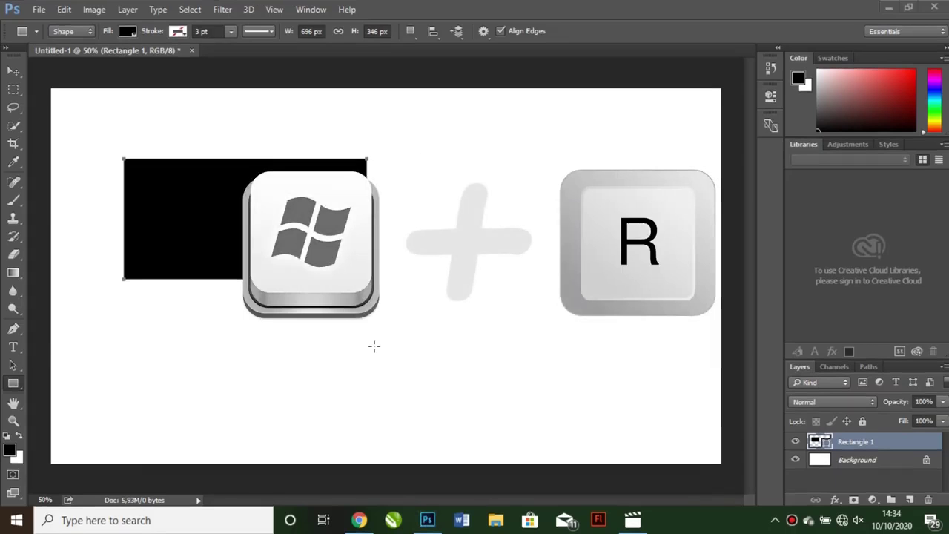
- Launch Registry Editor by running regedit from the Windows Run prompt
{"action": "key", "text": "super+r"}
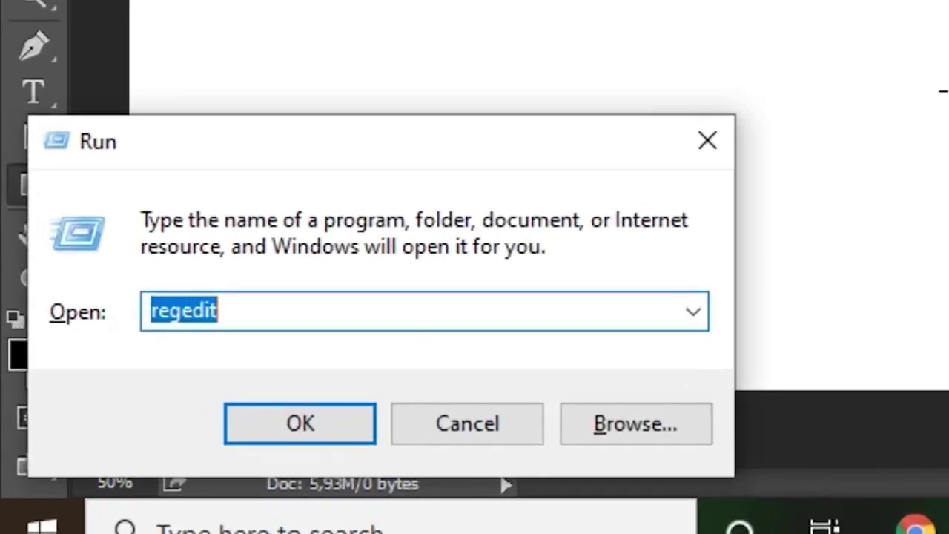
{"action": "key", "text": "BackSpace"}
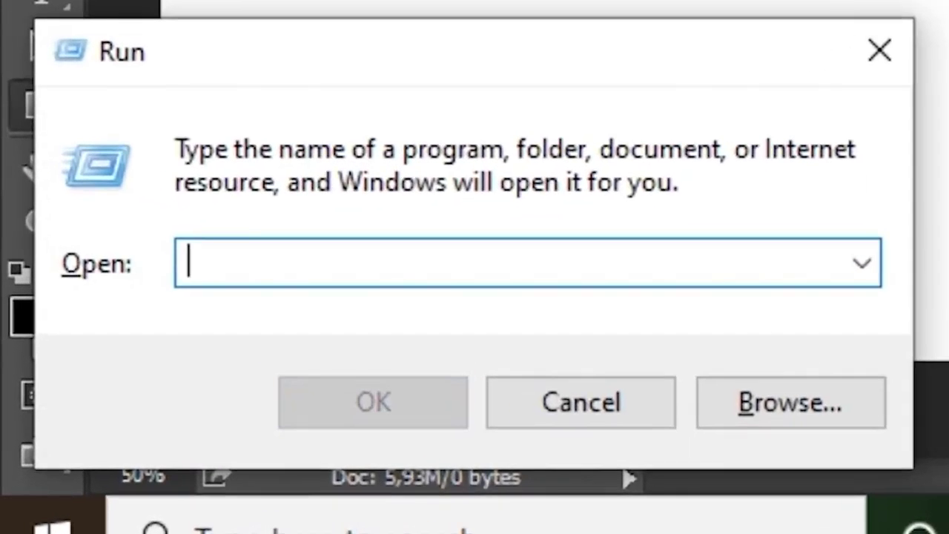
{"action": "type", "text": "re"}
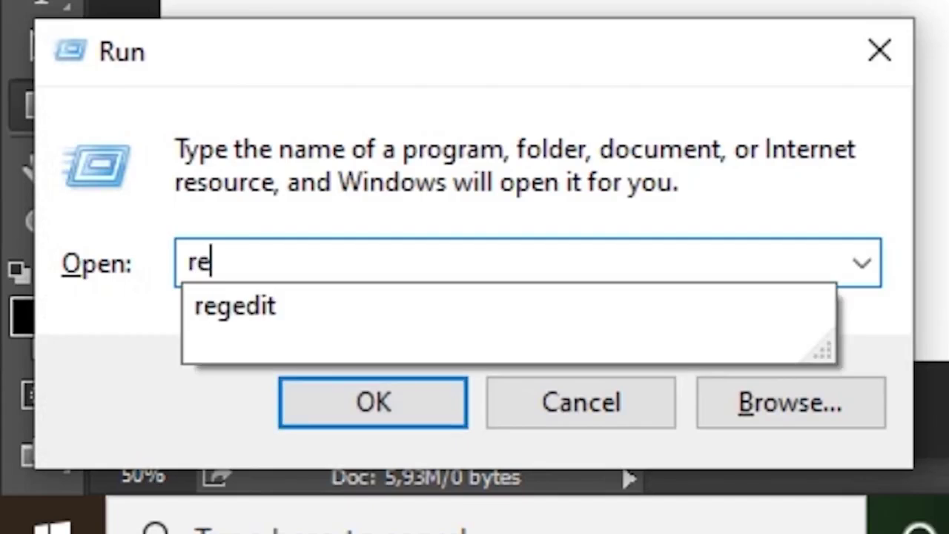
{"action": "type", "text": "gedit"}
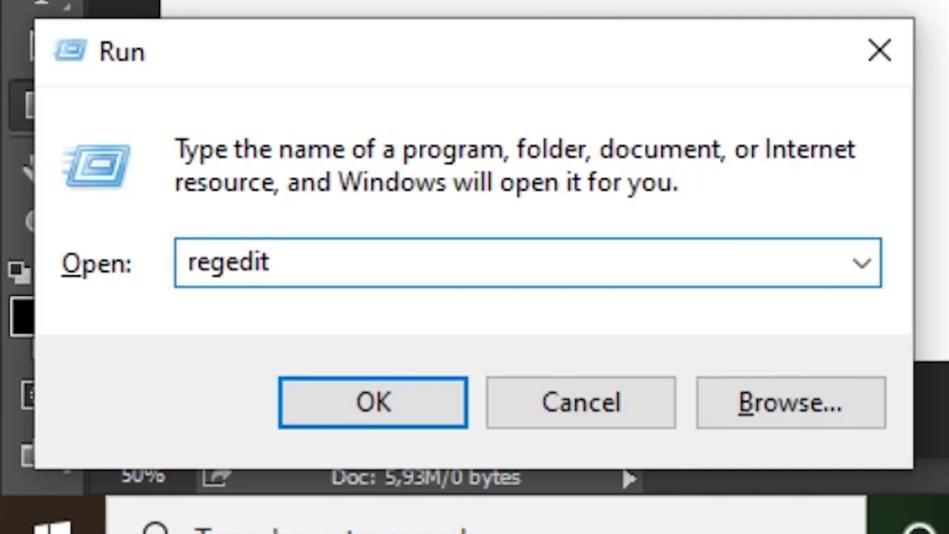
{"action": "left_click", "coordinate": [326, 400]}
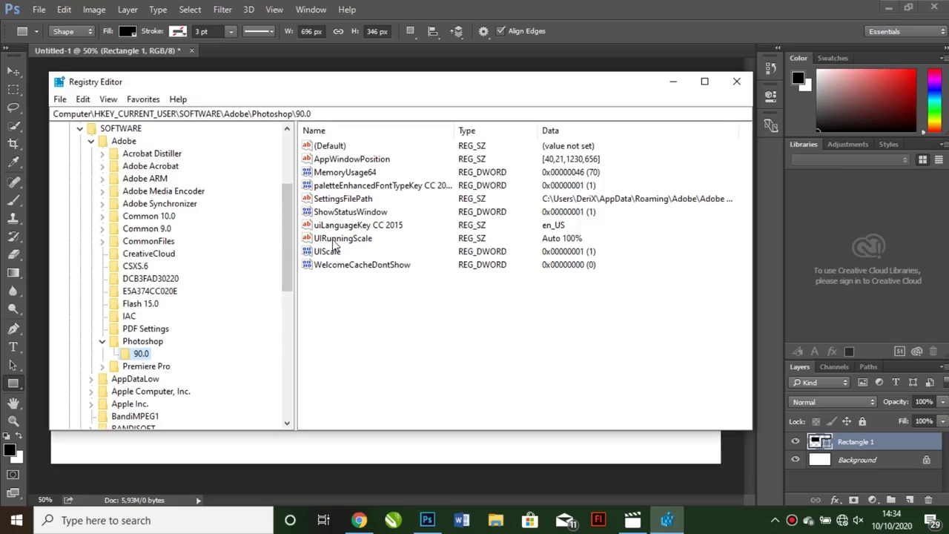
{"action": "left_click", "coordinate": [141, 342]}
{"action": "left_click", "coordinate": [141, 354]}
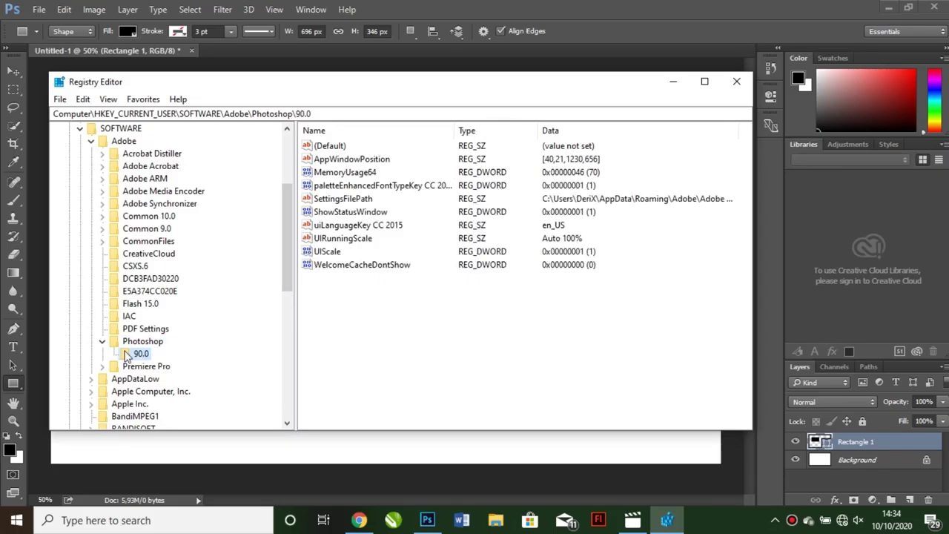
{"action": "left_click", "coordinate": [103, 342]}
{"action": "left_click_drag", "start_coordinate": [288, 229], "coordinate": [284, 169]}
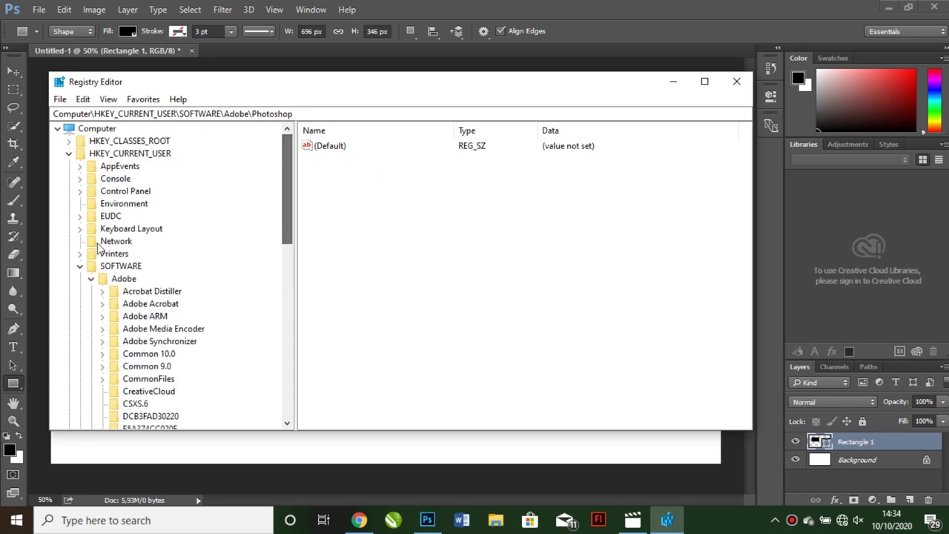
{"action": "left_click", "coordinate": [79, 266]}
{"action": "left_click", "coordinate": [68, 152]}
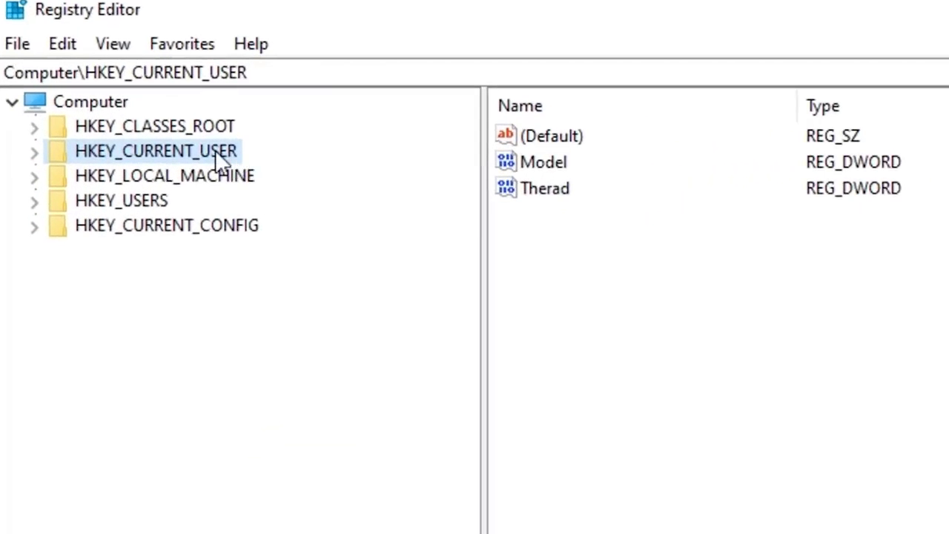
{"action": "left_click", "coordinate": [33, 152]}
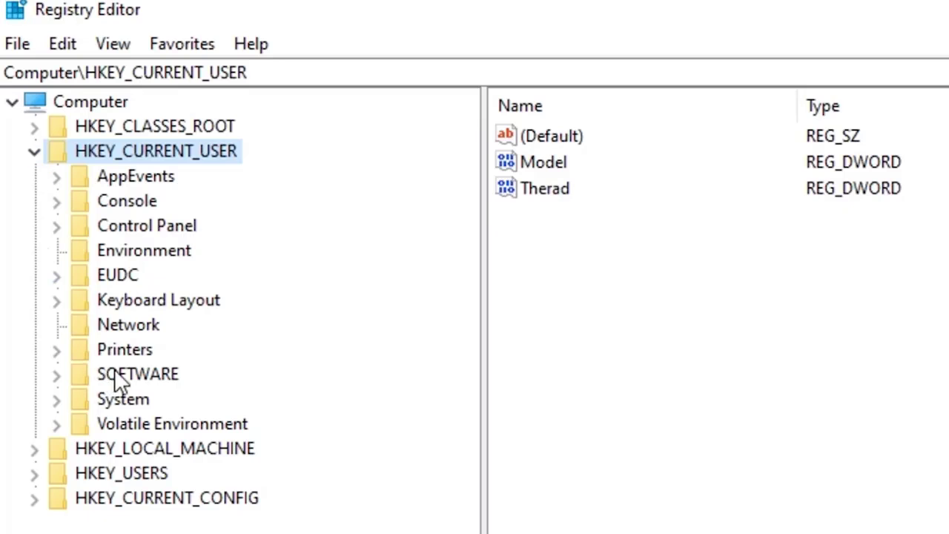
{"action": "left_click", "coordinate": [132, 378]}
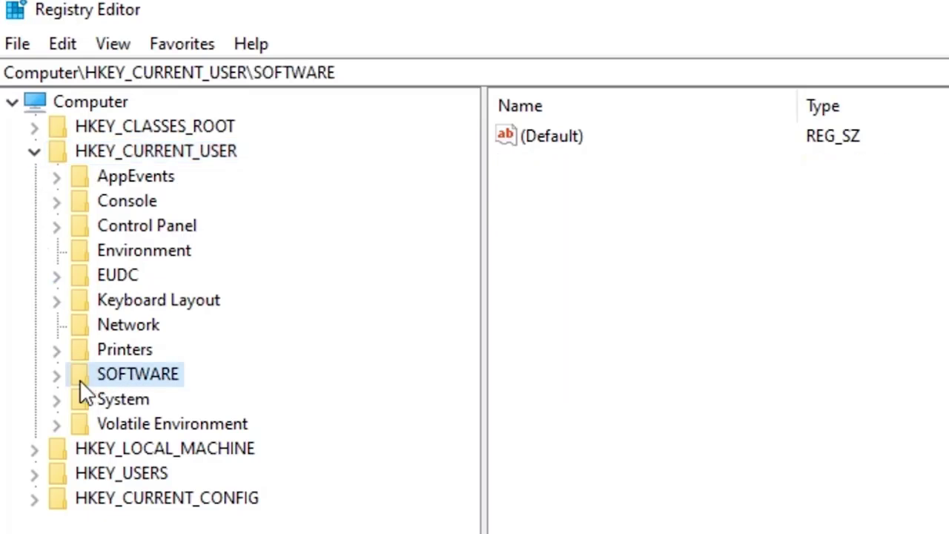
{"action": "left_click", "coordinate": [57, 377]}
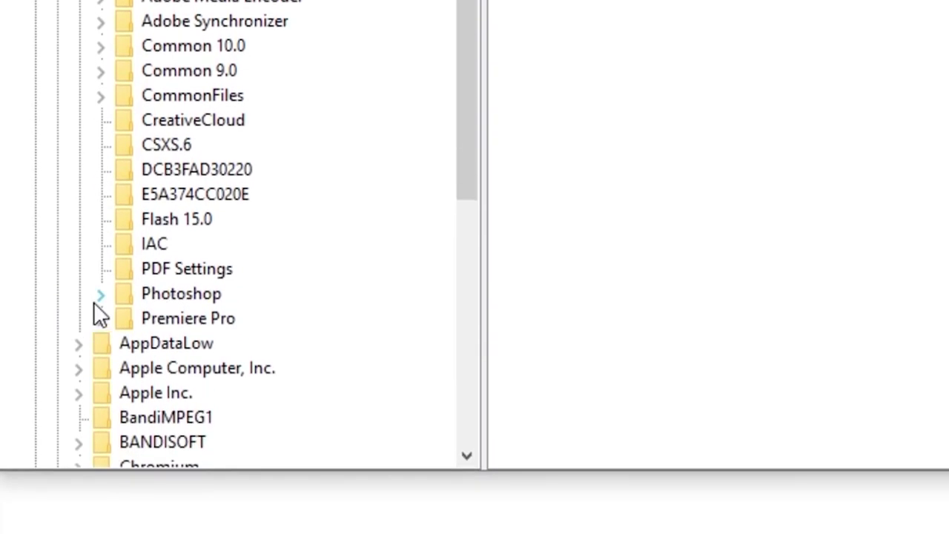
{"action": "left_click", "coordinate": [99, 297]}
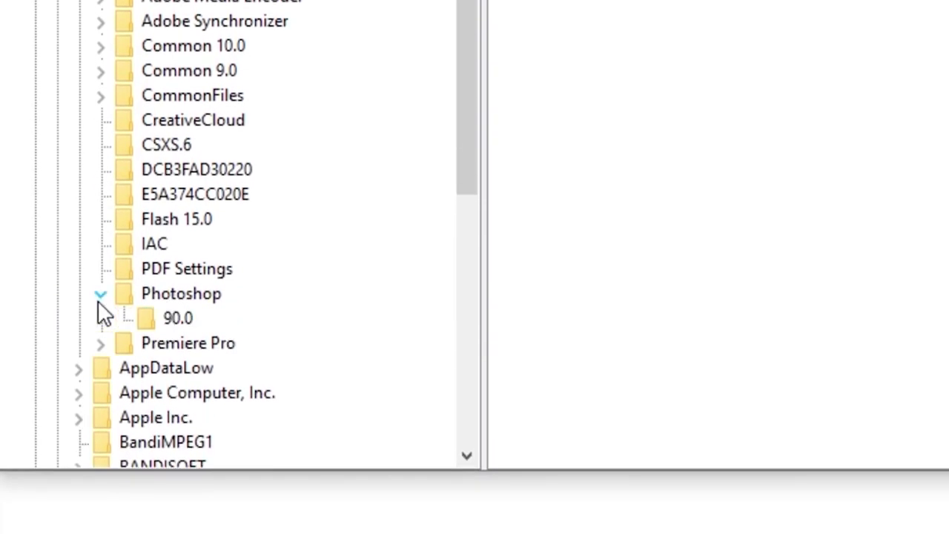
{"action": "left_click", "coordinate": [164, 318]}
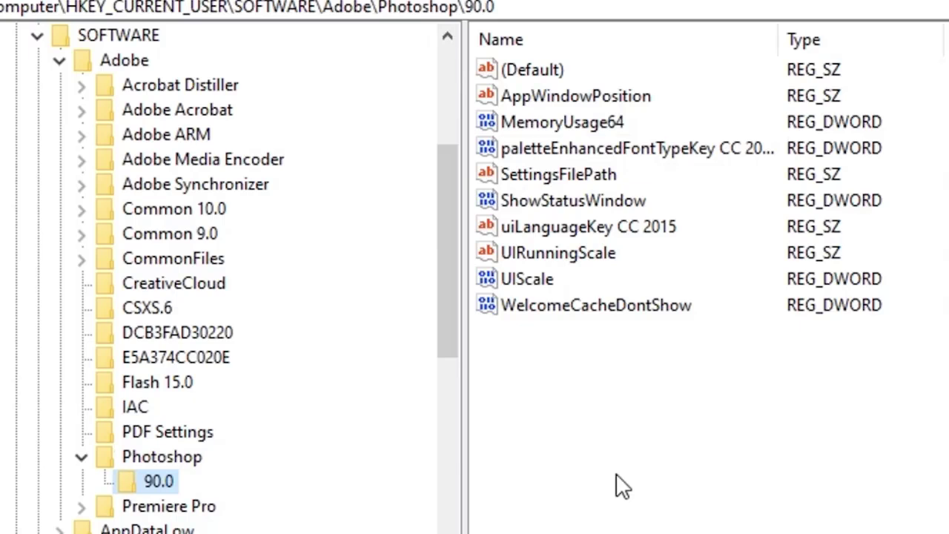
- Add a DWORD (32-bit) value named OverridePhysicalMemoryMB under the Photoshop 90.0 key
{"action": "right_click", "coordinate": [160, 478]}
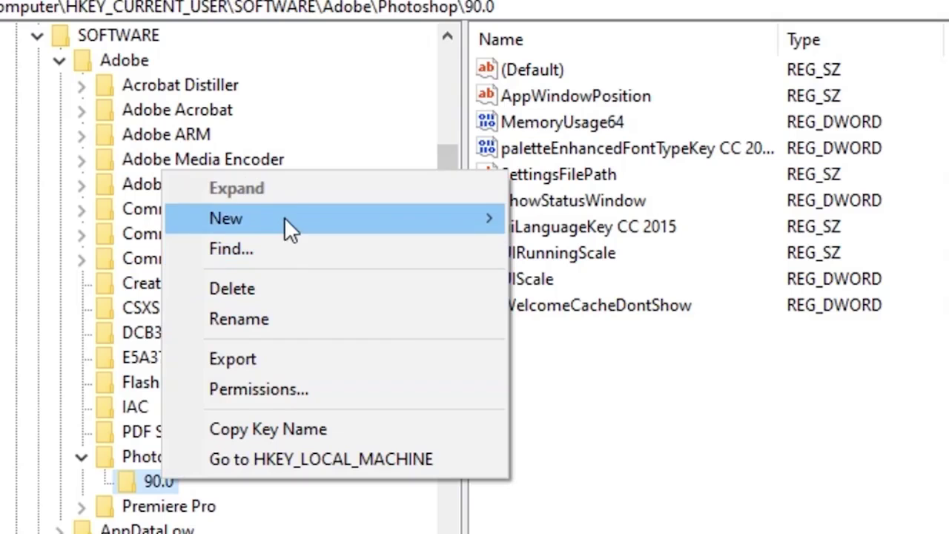
{"action": "mouse_move", "coordinate": [297, 218]}
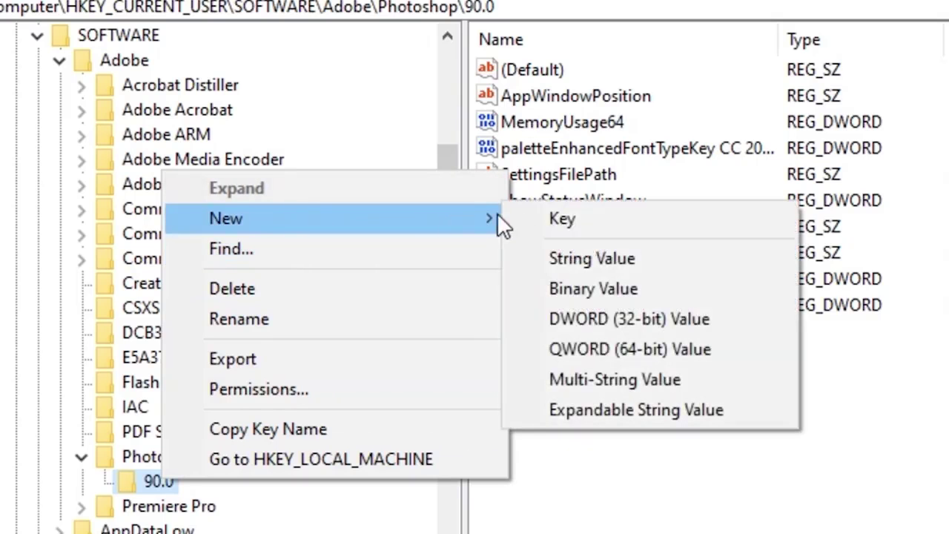
{"action": "left_click", "coordinate": [594, 322]}
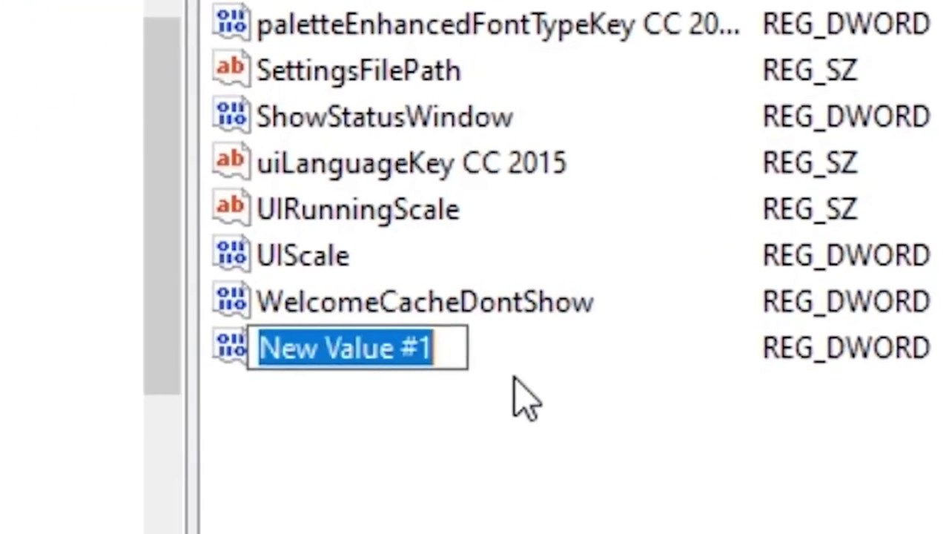
{"action": "type", "text": "OverridePhysicalMemor"}
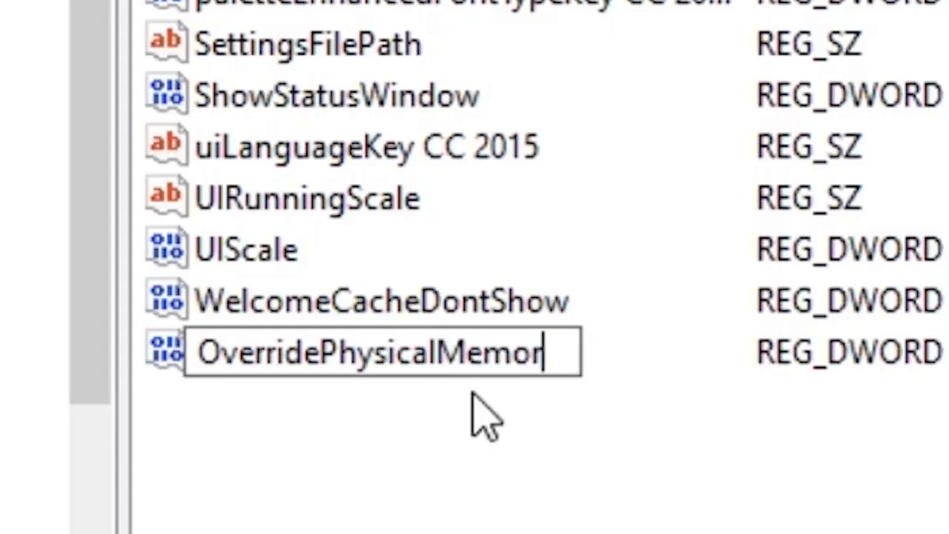
{"action": "type", "text": "yMB"}
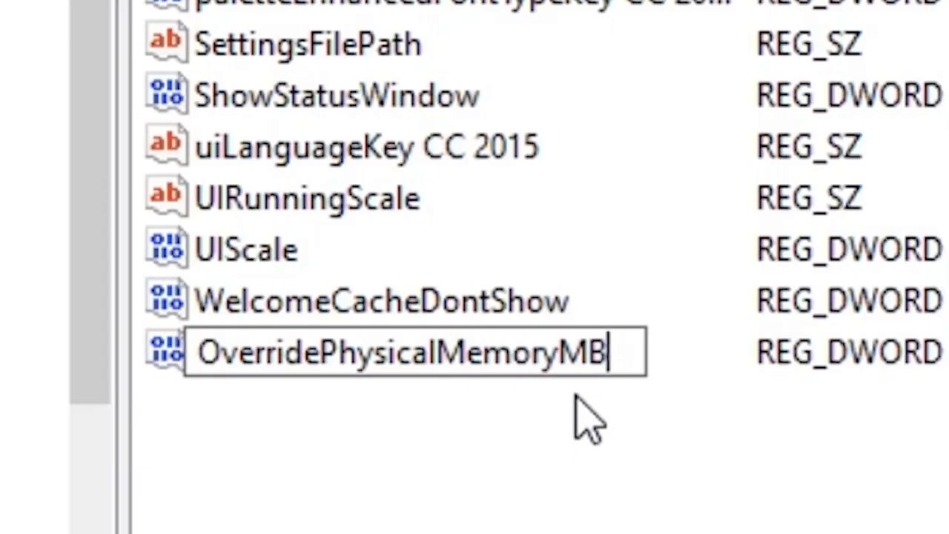
{"action": "key", "text": "Return"}
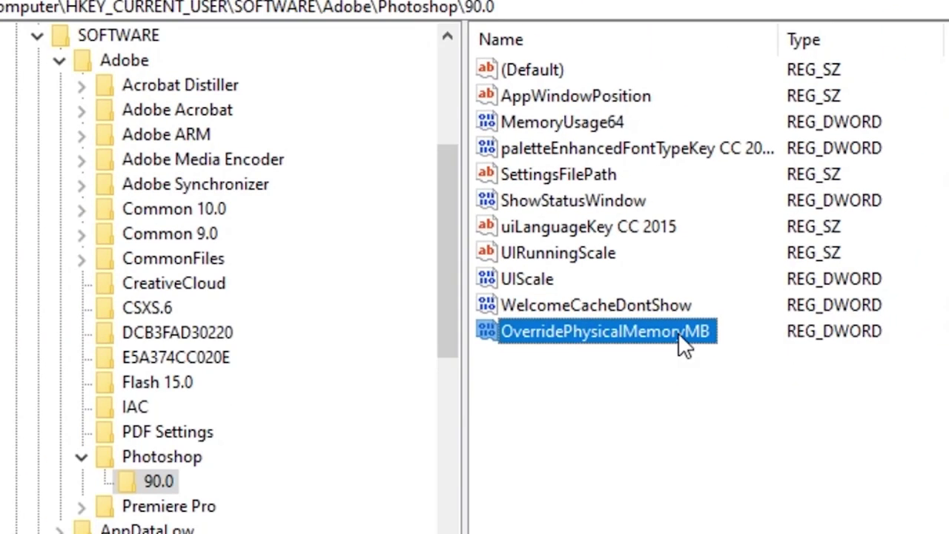
- Enter 4096 as OverridePhysicalMemoryMB's value data with Decimal base
{"action": "right_click", "coordinate": [678, 332]}
{"action": "left_click", "coordinate": [706, 342]}
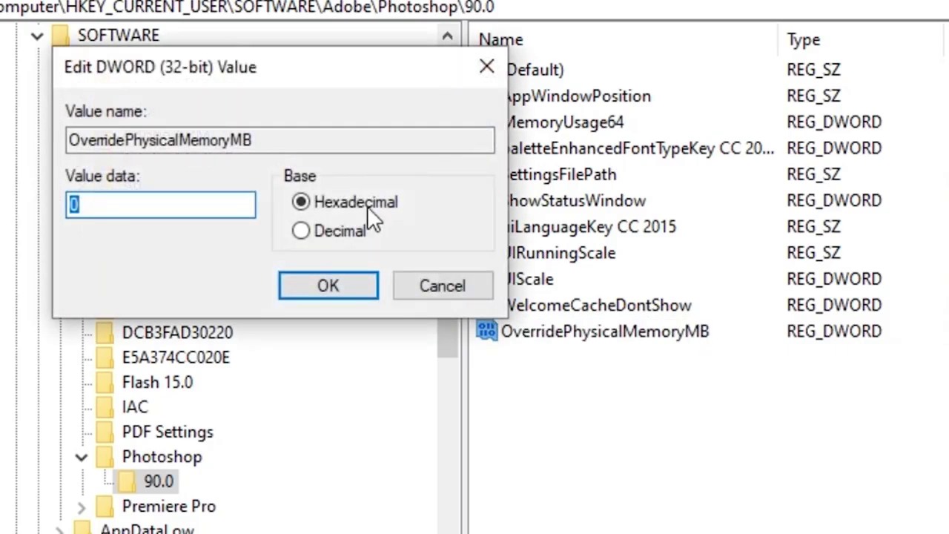
{"action": "left_click", "coordinate": [301, 230]}
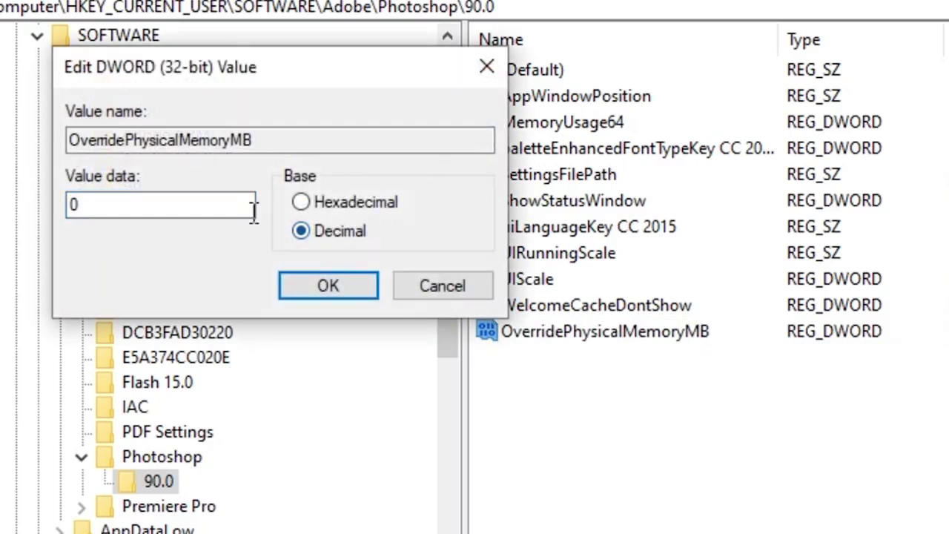
{"action": "double_click", "coordinate": [129, 202]}
{"action": "type", "text": "4096"}
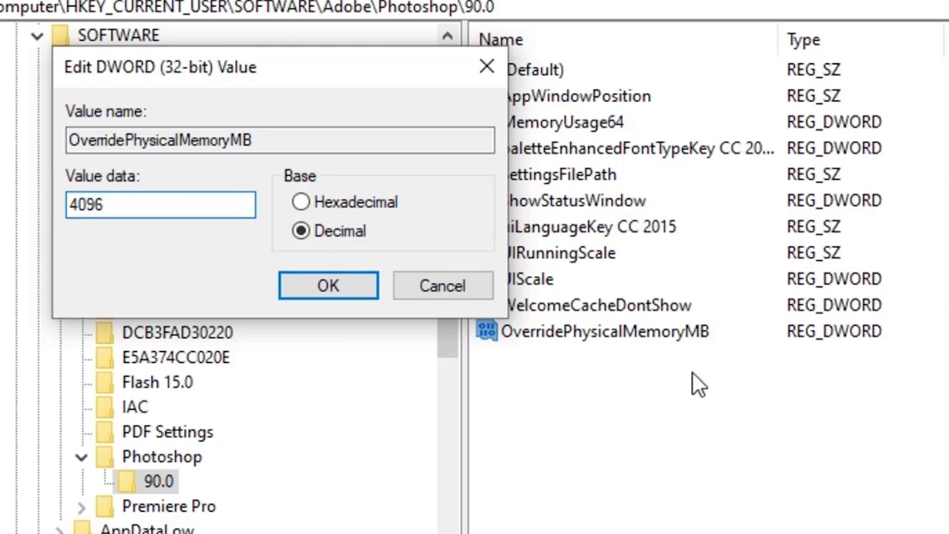
- Launch the DirectX Diagnostic Tool with dxdiag from the Run prompt
{"action": "key", "text": "super+r"}
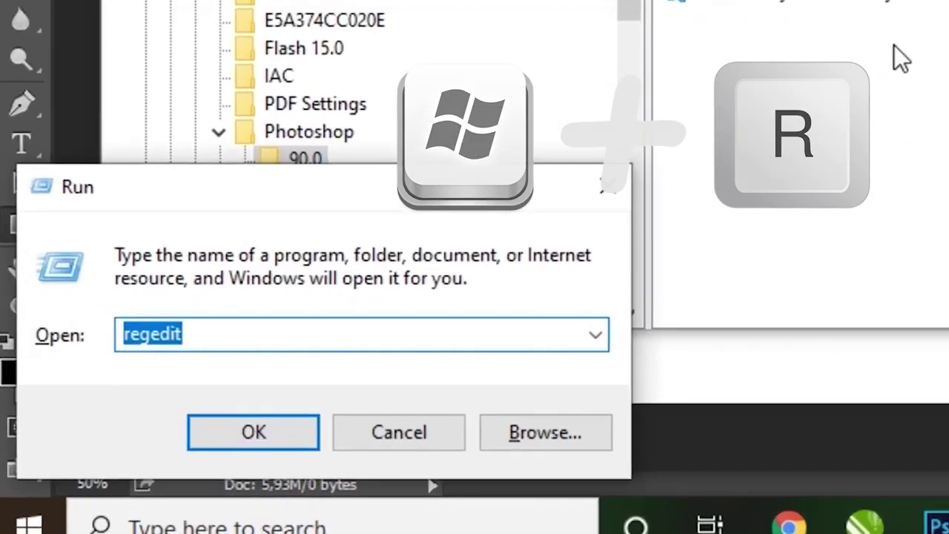
{"action": "type", "text": "dxd"}
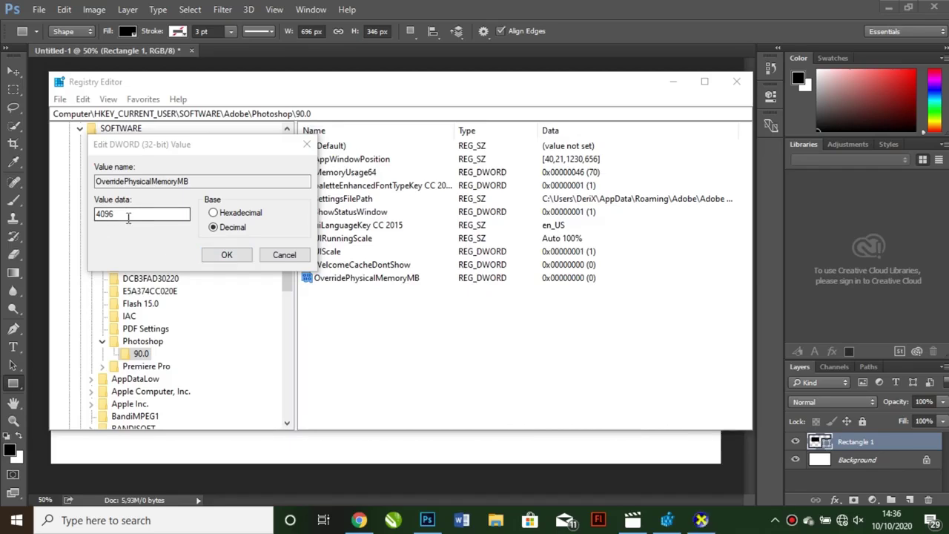
{"action": "left_click", "coordinate": [130, 214]}
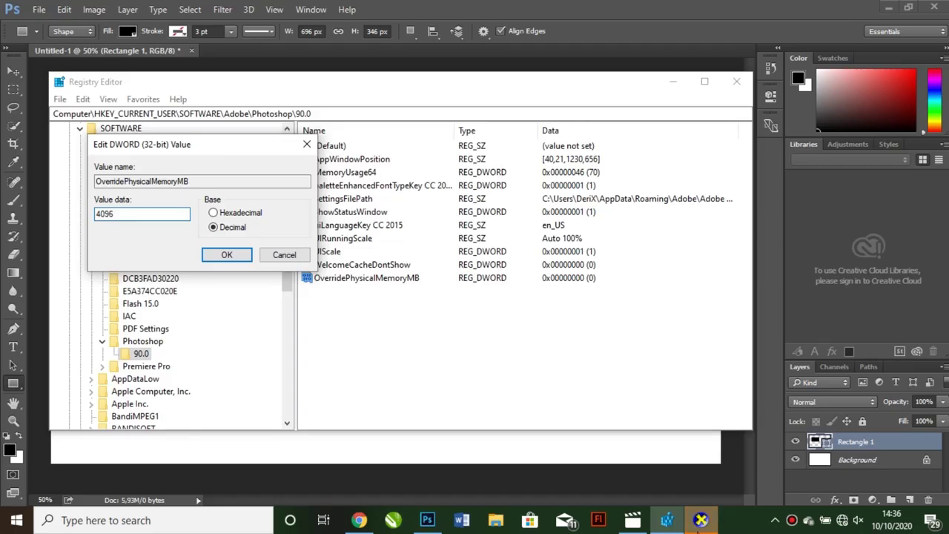
{"action": "left_click", "coordinate": [701, 520]}
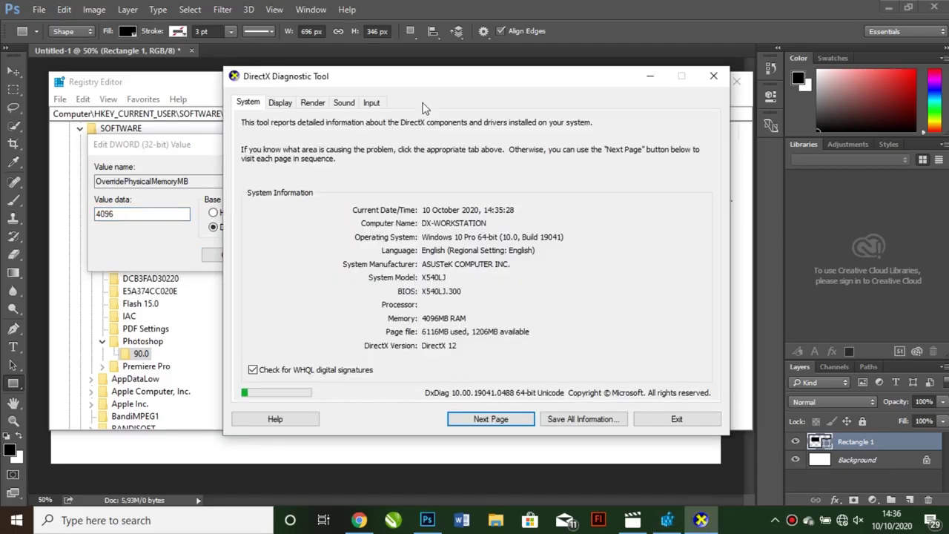
- Save OverridePhysicalMemoryMB as 4096, verify it in decimal, then close Registry Editor and DxDiag
{"action": "mouse_move", "coordinate": [521, 77]}
{"action": "left_mouse_down"}
{"action": "mouse_move", "coordinate": [595, 79]}
{"action": "mouse_move", "coordinate": [622, 33]}
{"action": "left_mouse_up"}
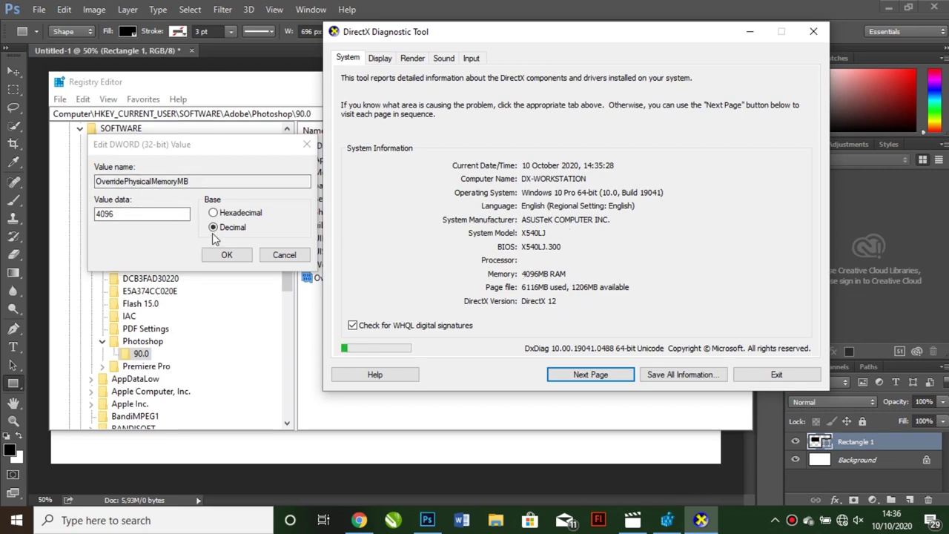
{"action": "left_click", "coordinate": [223, 254]}
{"action": "double_click", "coordinate": [362, 279]}
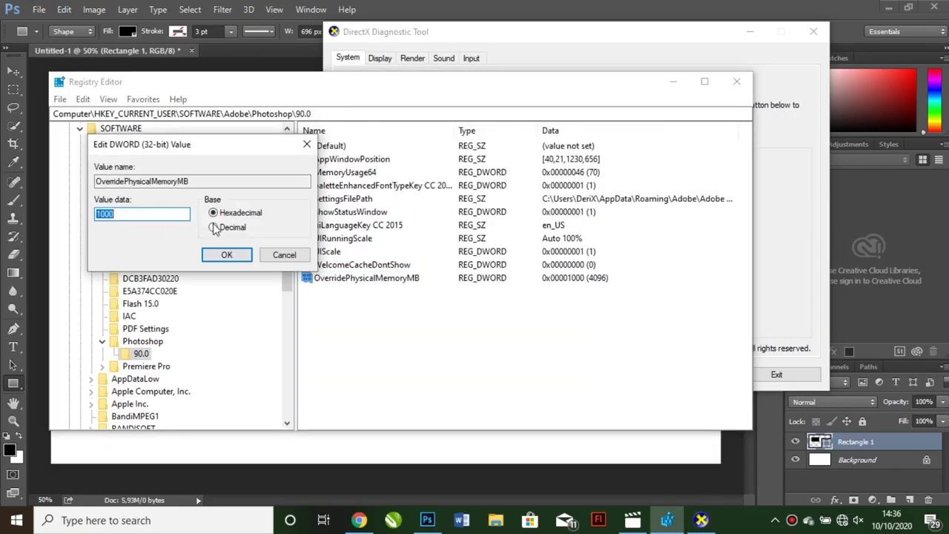
{"action": "left_click", "coordinate": [213, 228]}
{"action": "left_click", "coordinate": [226, 254]}
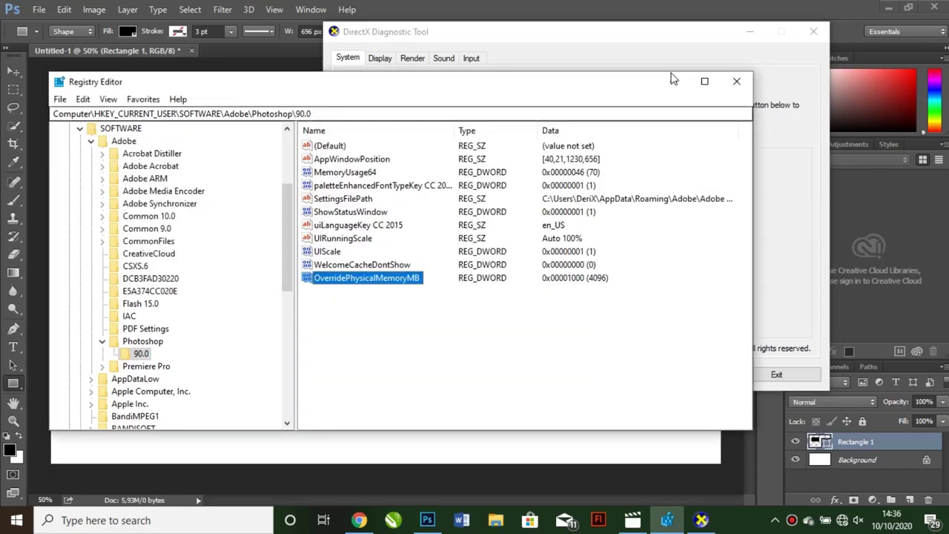
{"action": "left_click", "coordinate": [672, 80]}
{"action": "left_click", "coordinate": [813, 31]}
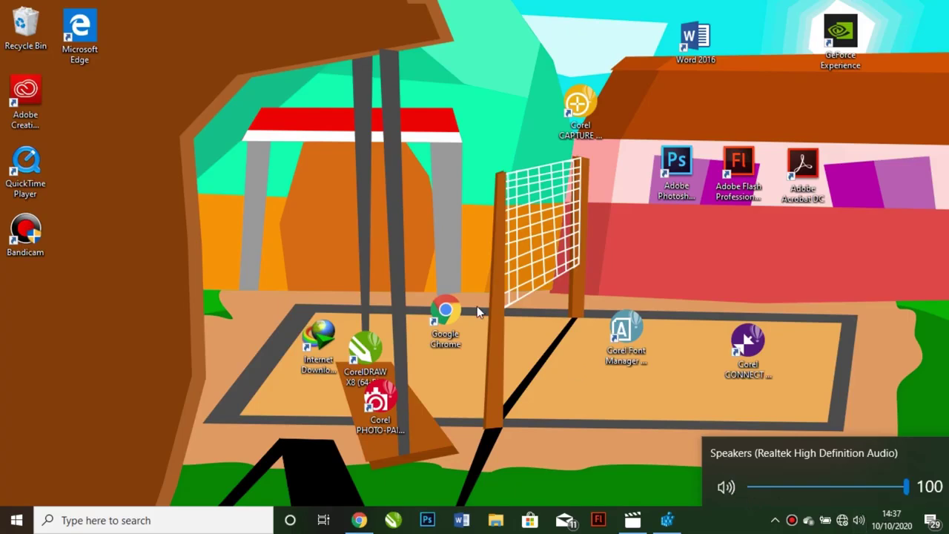
- Dismiss the speaker volume popup on the desktop
{"action": "left_click", "coordinate": [419, 181]}
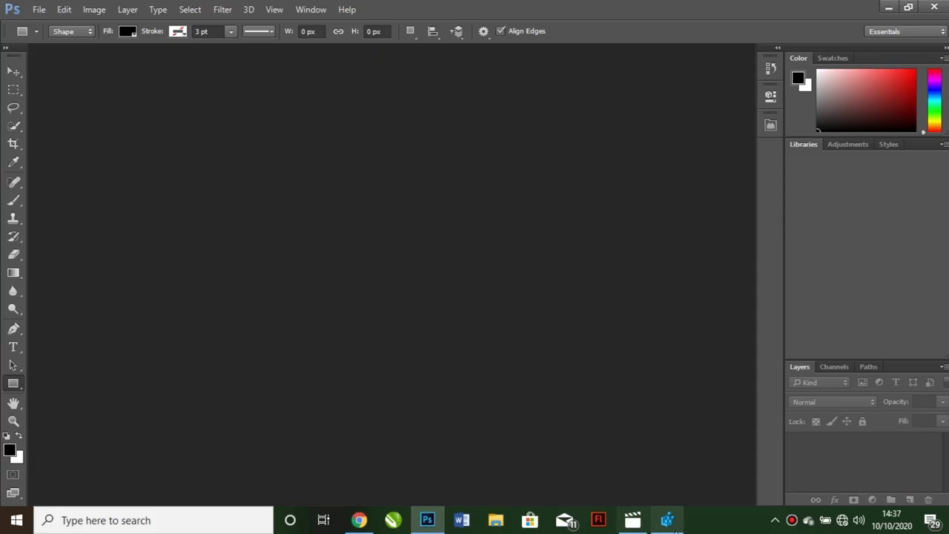
{"action": "left_click", "coordinate": [667, 522]}
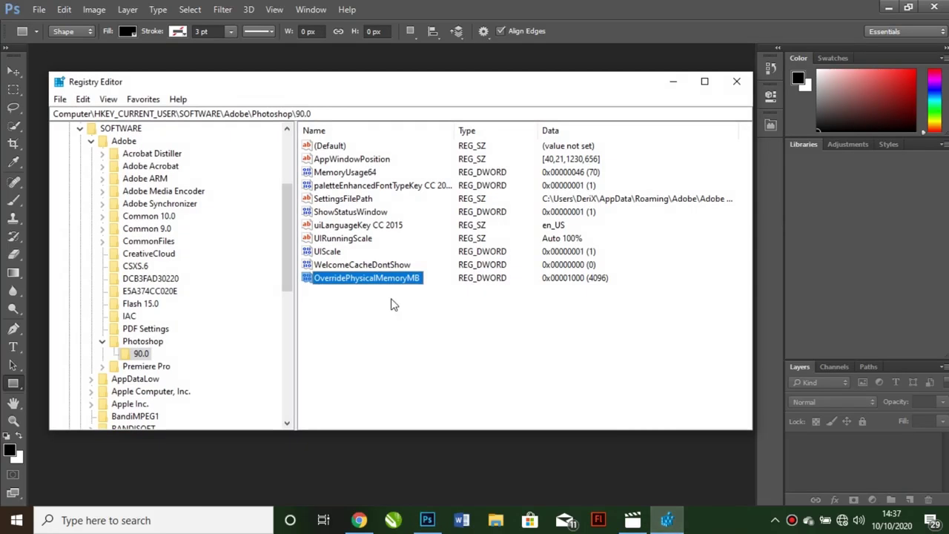
{"action": "left_click", "coordinate": [661, 89]}
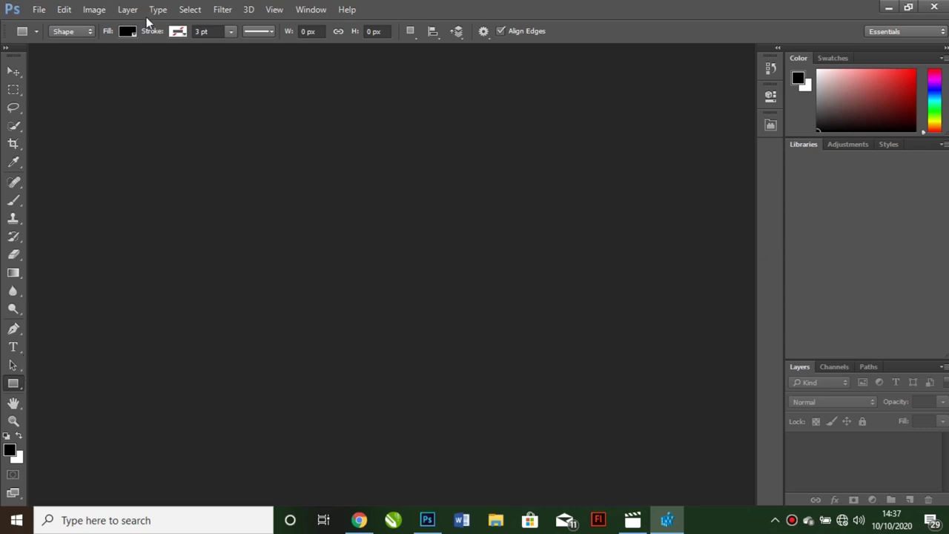
{"action": "left_click", "coordinate": [123, 244]}
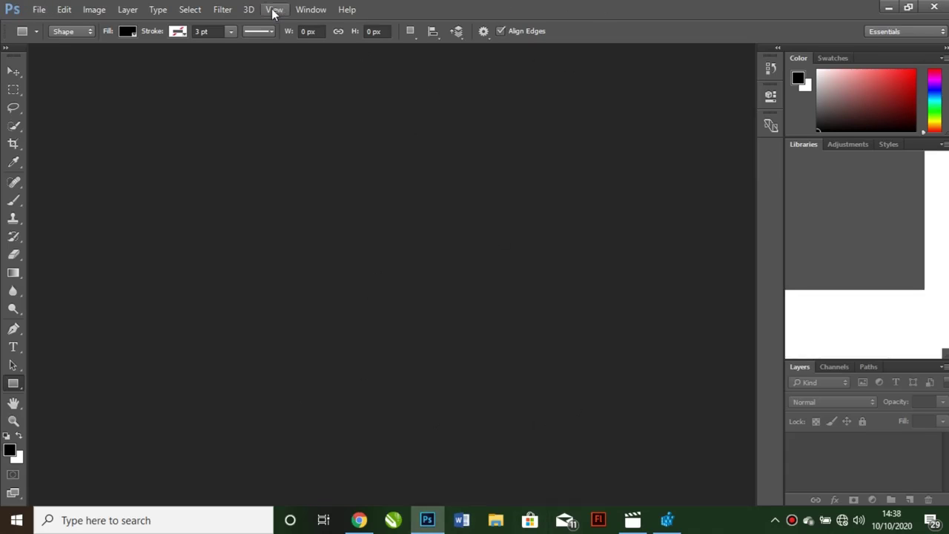
{"action": "left_click", "coordinate": [63, 11]}
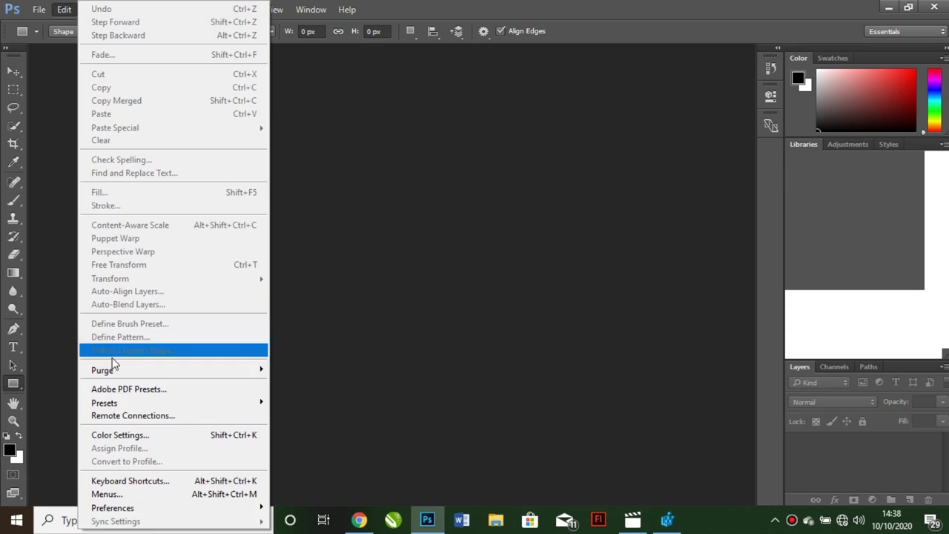
{"action": "mouse_move", "coordinate": [113, 507]}
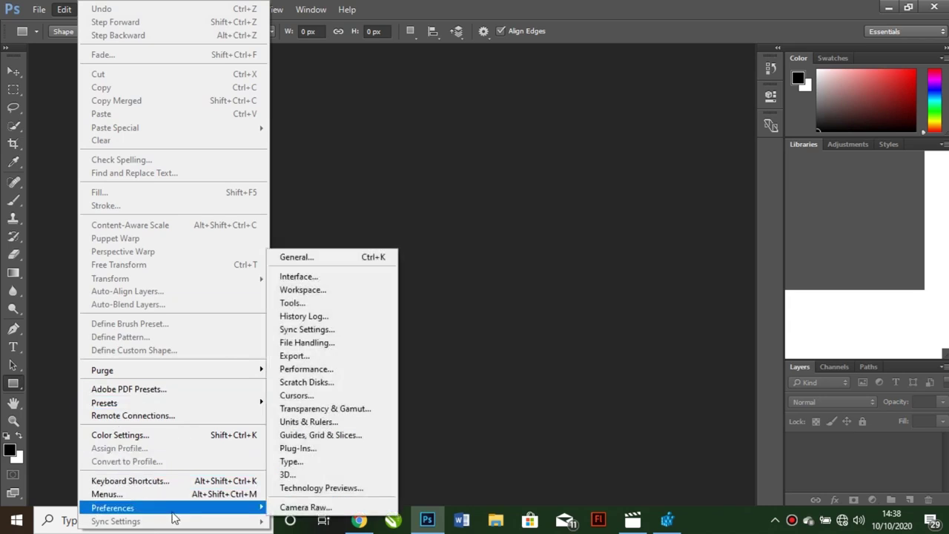
{"action": "left_click", "coordinate": [306, 369]}
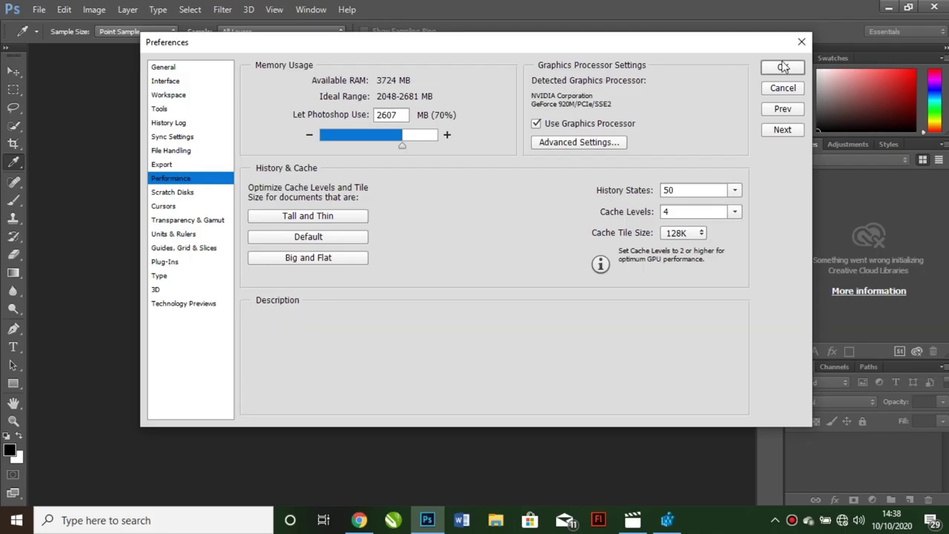
{"action": "mouse_move", "coordinate": [590, 123]}
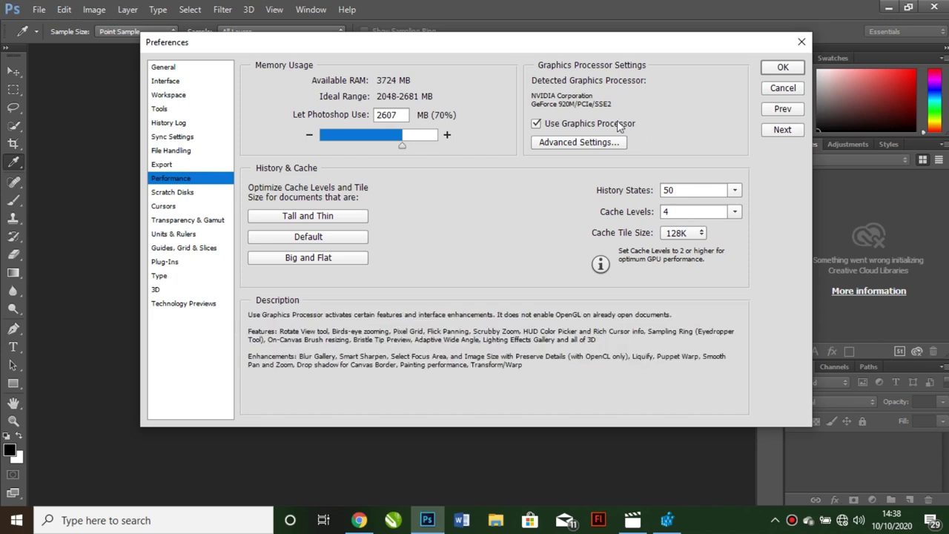
{"action": "left_click", "coordinate": [781, 66]}
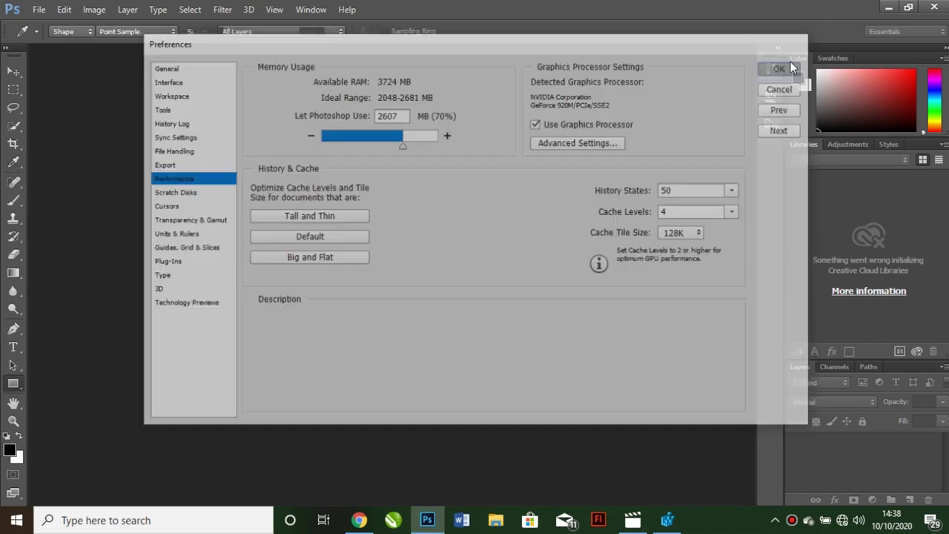
- Create a new Custom document 9999 × 9999 pixels at 72 pixels/inch
{"action": "left_click", "coordinate": [39, 9]}
{"action": "left_click", "coordinate": [52, 25]}
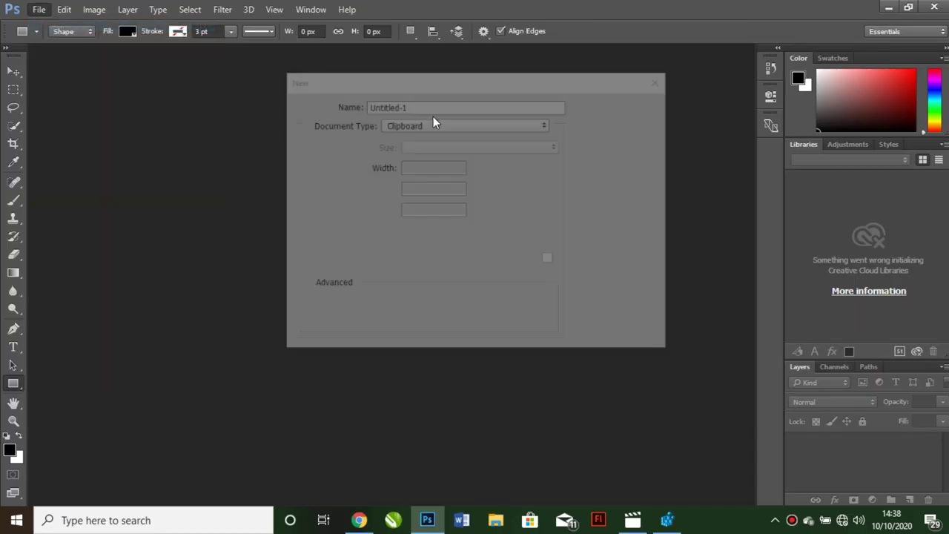
{"action": "left_click", "coordinate": [437, 125]}
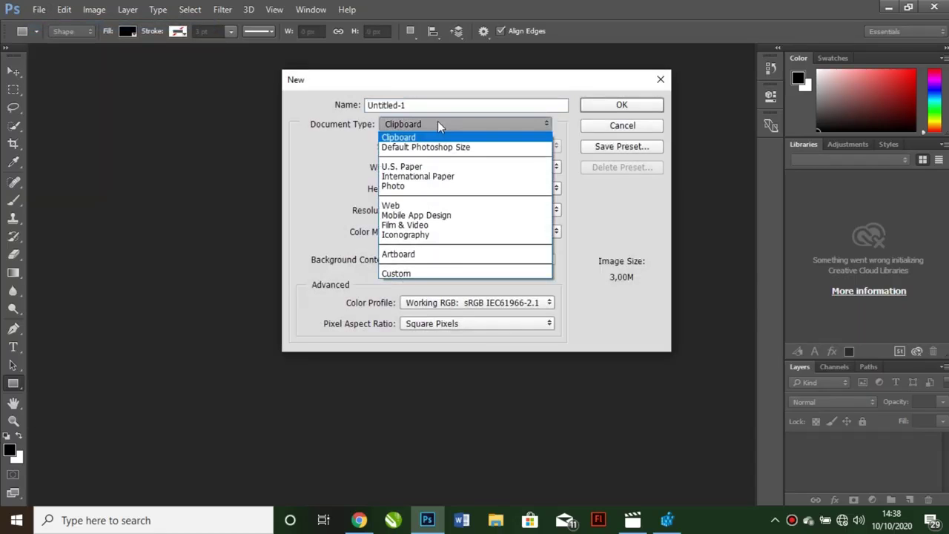
{"action": "left_click", "coordinate": [429, 138]}
{"action": "left_click_drag", "start_coordinate": [446, 169], "coordinate": [354, 162]}
{"action": "type", "text": "9999"}
{"action": "key", "text": "Tab"}
{"action": "type", "text": "9999"}
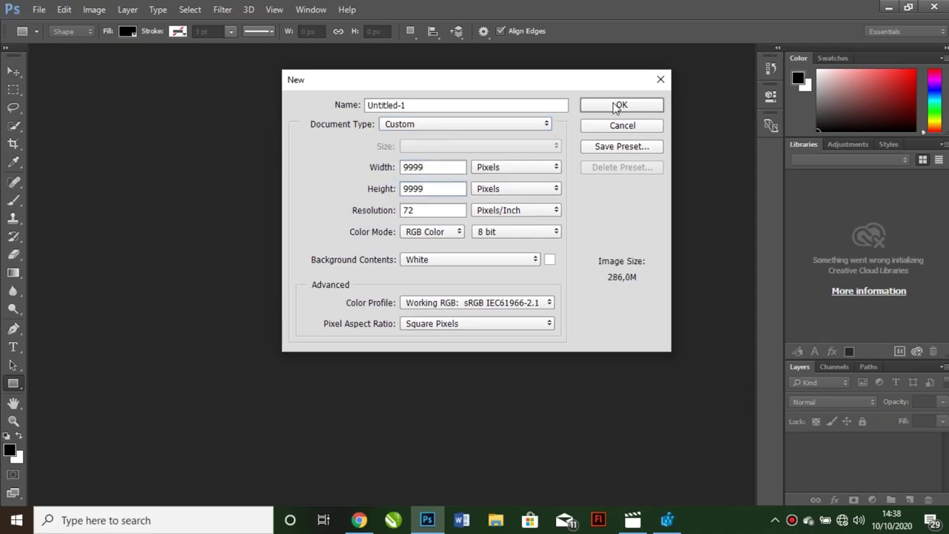
{"action": "left_click", "coordinate": [620, 105]}
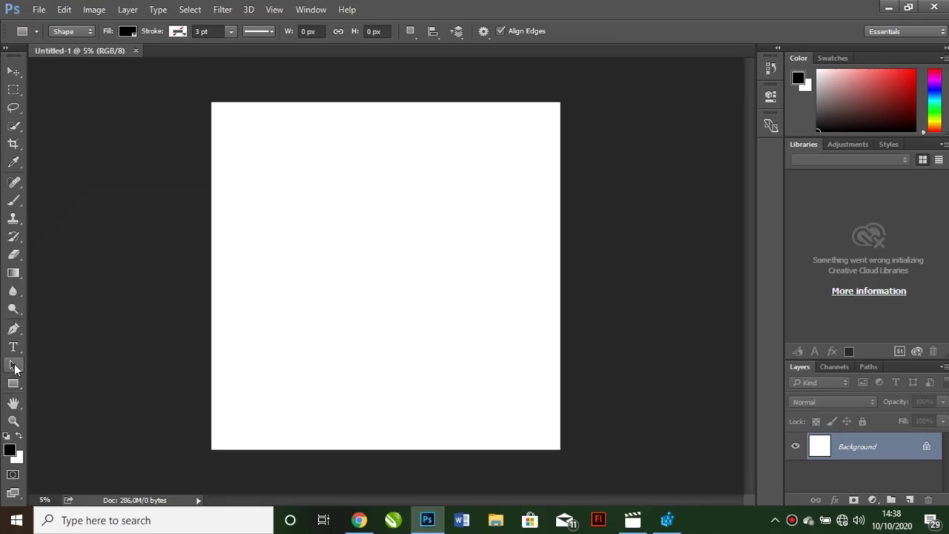
- Draw a black 6941 × 3941 px rectangle, Rectangle 1, in the upper canvas with the Rectangle Tool
{"action": "right_click", "coordinate": [17, 391]}
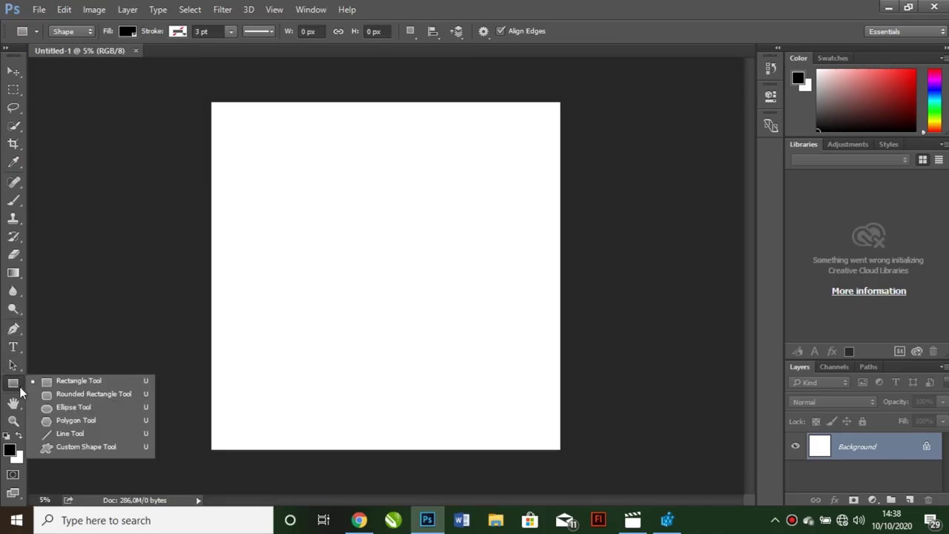
{"action": "left_click", "coordinate": [47, 381]}
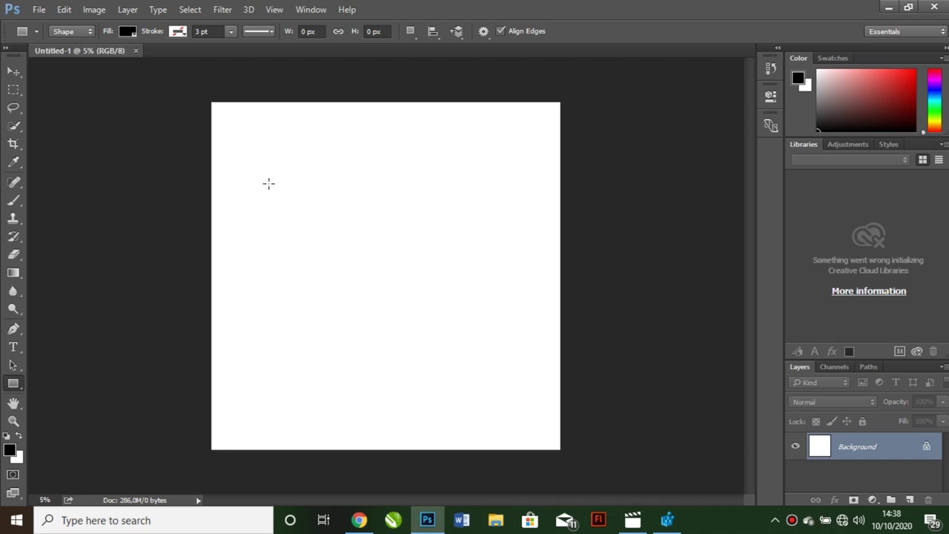
{"action": "mouse_move", "coordinate": [254, 170]}
{"action": "left_mouse_down"}
{"action": "mouse_move", "coordinate": [525, 301]}
{"action": "mouse_move", "coordinate": [519, 312]}
{"action": "mouse_move", "coordinate": [487, 290]}
{"action": "mouse_move", "coordinate": [523, 314]}
{"action": "mouse_move", "coordinate": [496, 308]}
{"action": "left_mouse_up"}
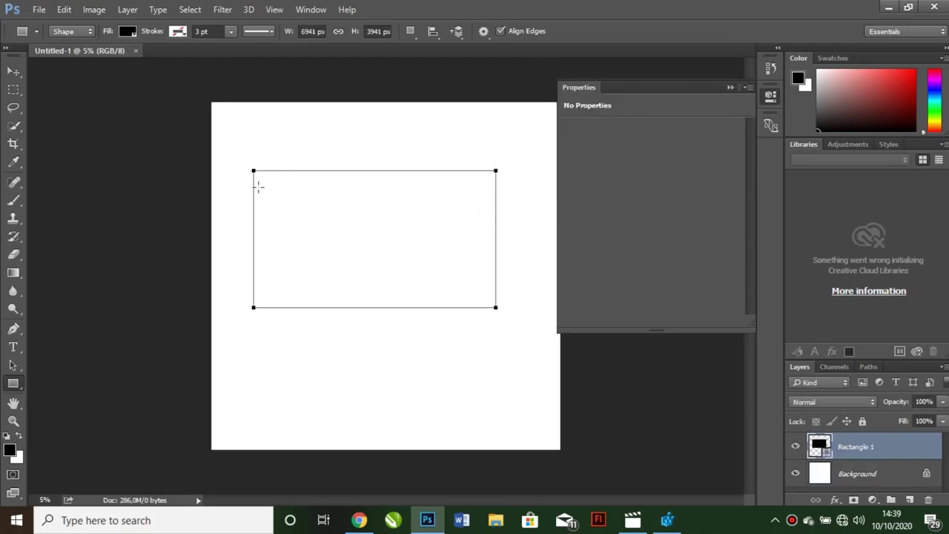
{"action": "left_click", "coordinate": [729, 86]}
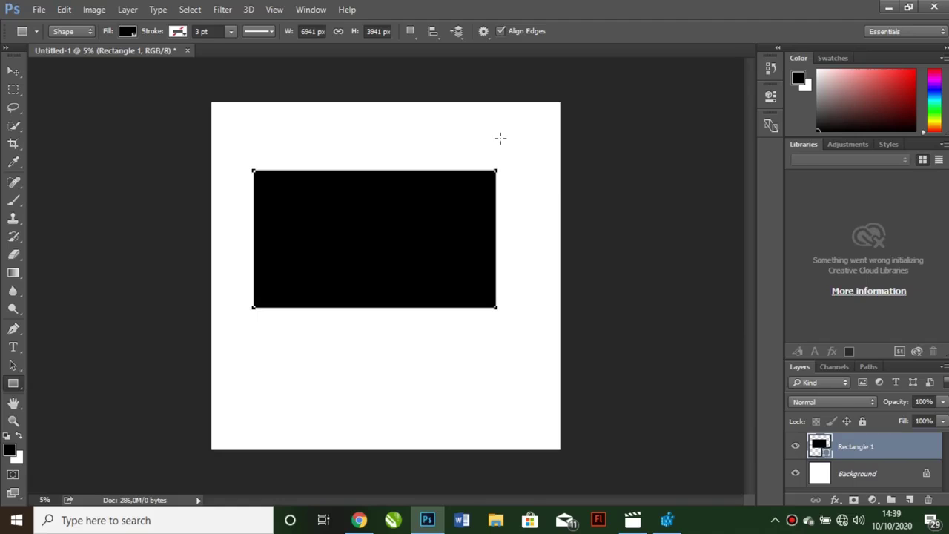